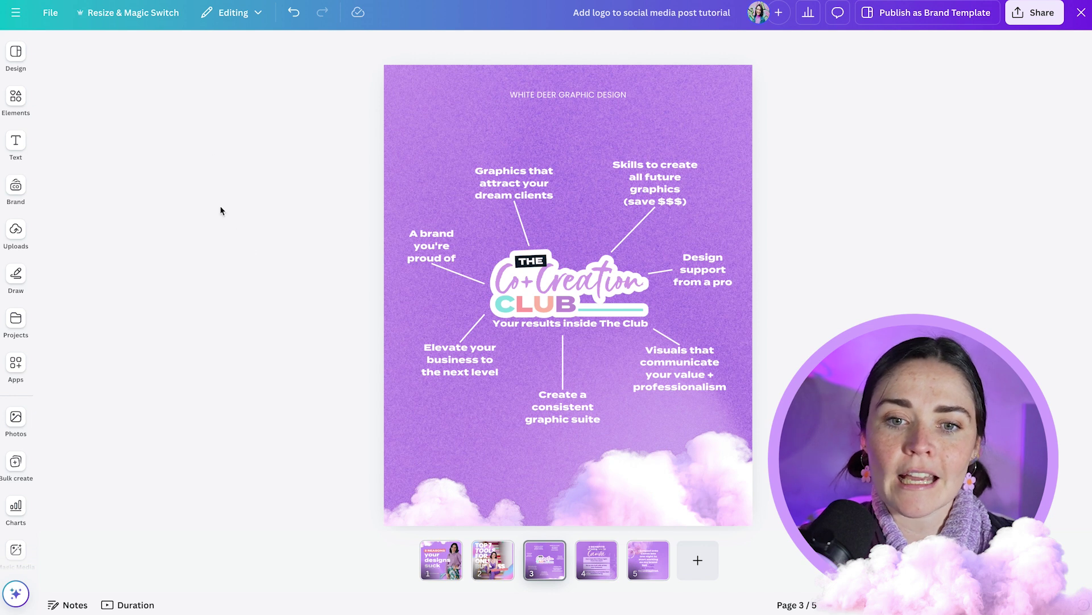
# - Bring up the '3 REASONS your designs suck' cover, the first of the five carousel pages
pyautogui.click(442, 559)
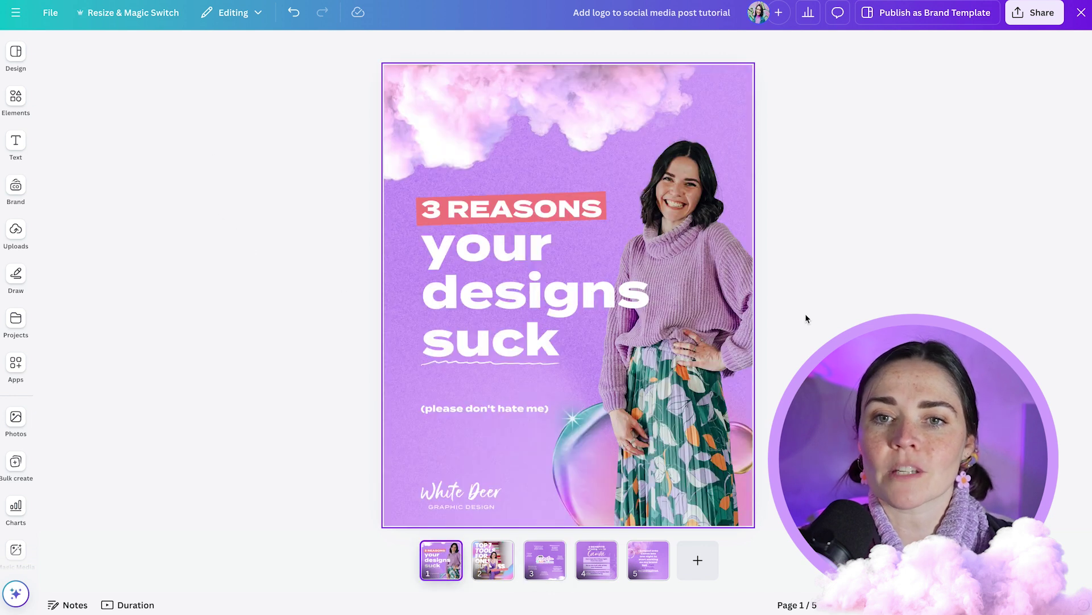
pyautogui.moveTo(700, 186); pyautogui.dragTo(330, 102)
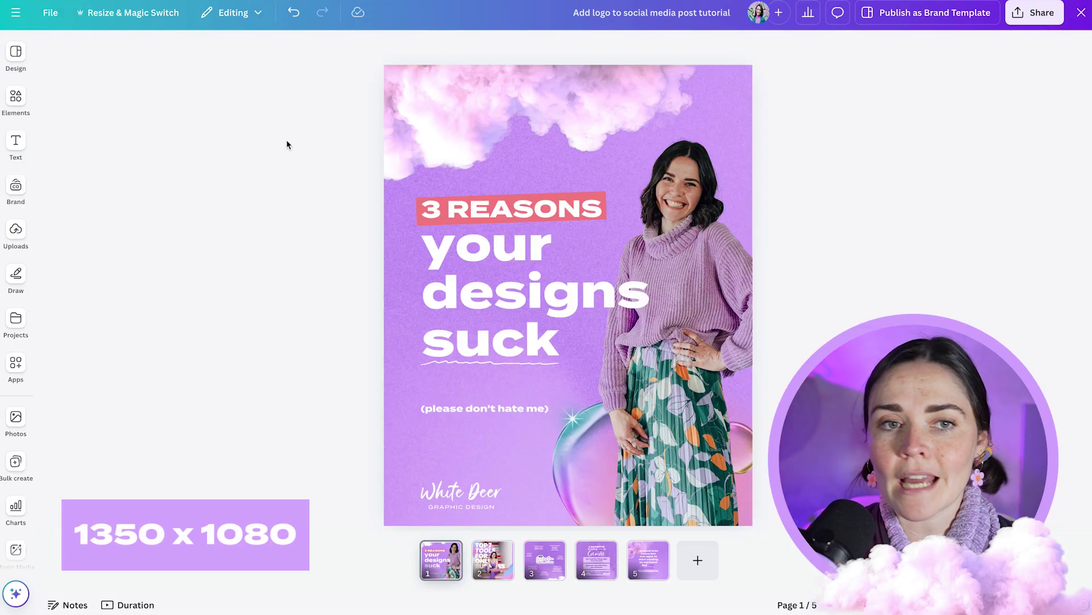
# - Turn on rulers and guides from File settings and drag a horizontal guide onto the cover page
pyautogui.click(55, 20)
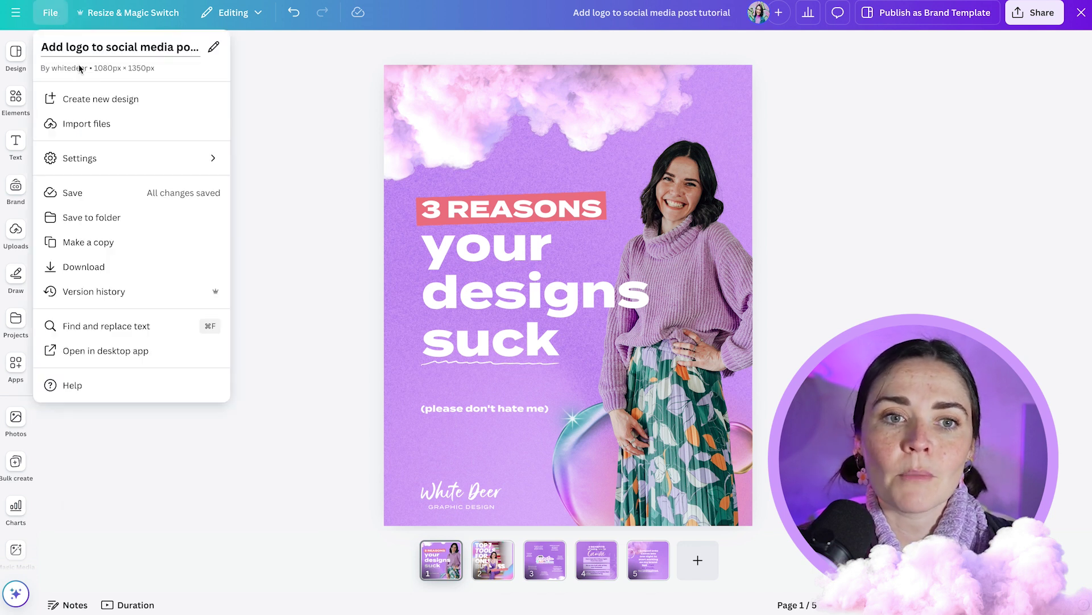
pyautogui.moveTo(99, 168)
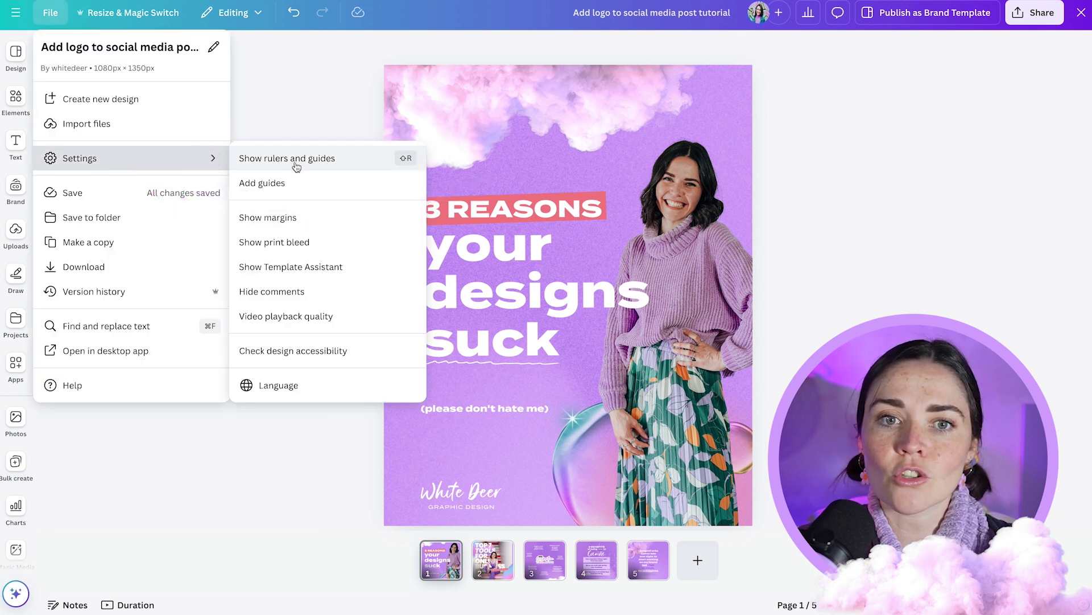
pyautogui.click(343, 168)
pyautogui.moveTo(466, 38); pyautogui.dragTo(470, 125)
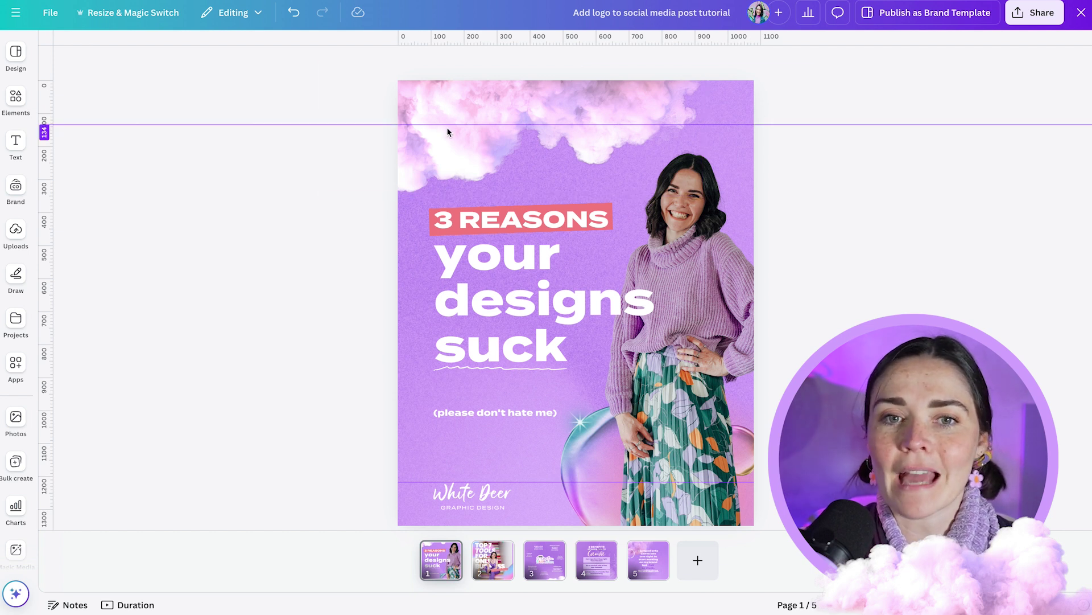
pyautogui.moveTo(678, 32)
pyautogui.mouseDown()
pyautogui.moveTo(682, 84)
pyautogui.moveTo(676, 29)
pyautogui.mouseUp()
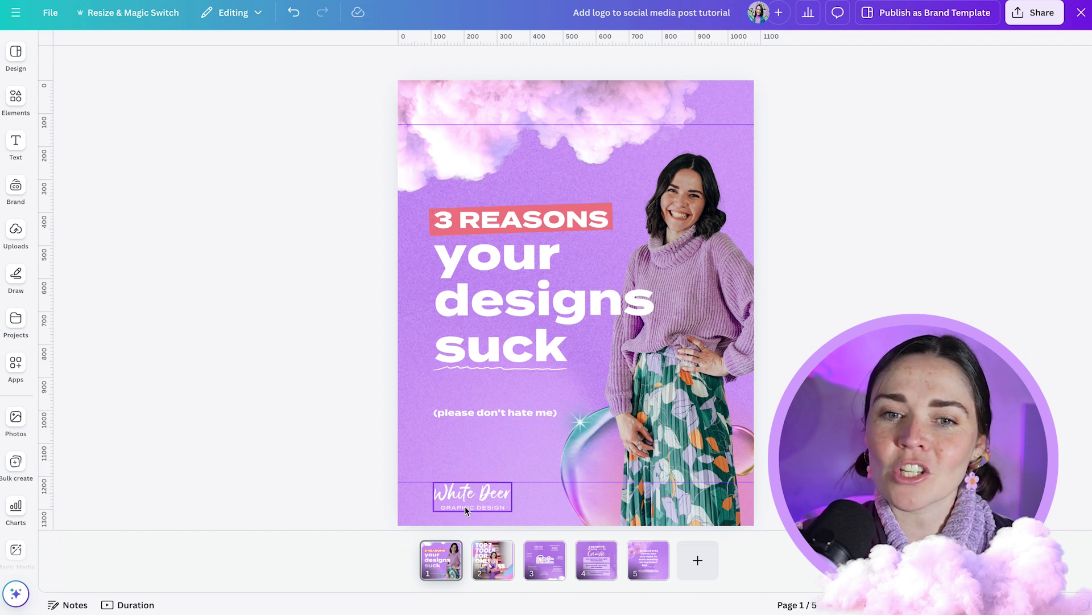
# - Nudge the White Deer logo up slightly so it aligns with the lower guide at bottom left
pyautogui.scroll(4, 466, 504)
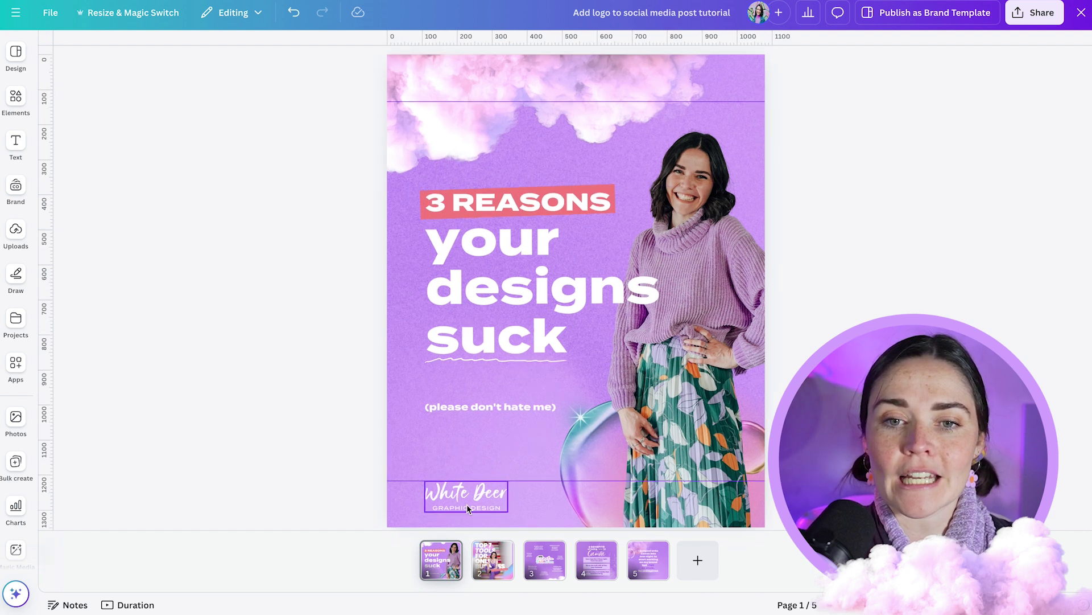
pyautogui.click(468, 506)
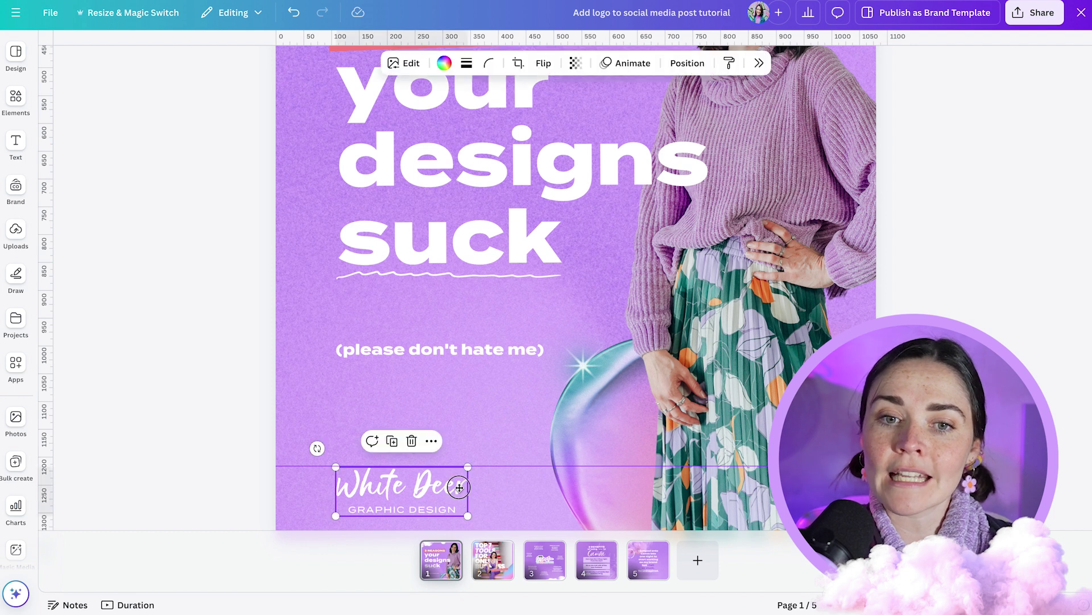
pyautogui.moveTo(468, 506); pyautogui.dragTo(464, 449)
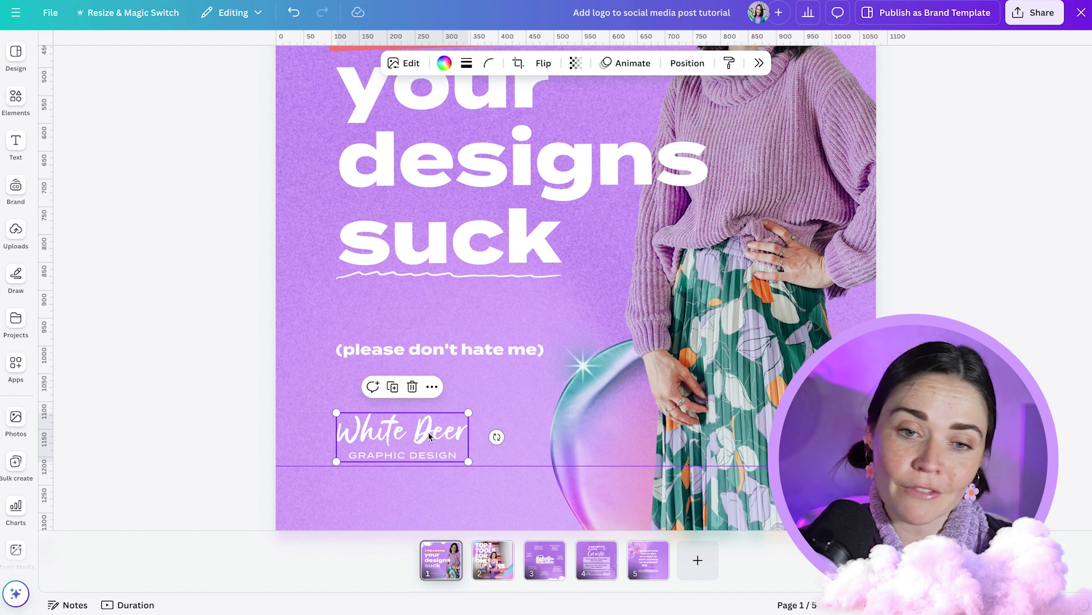
pyautogui.hotkey('ctrl', 'z')
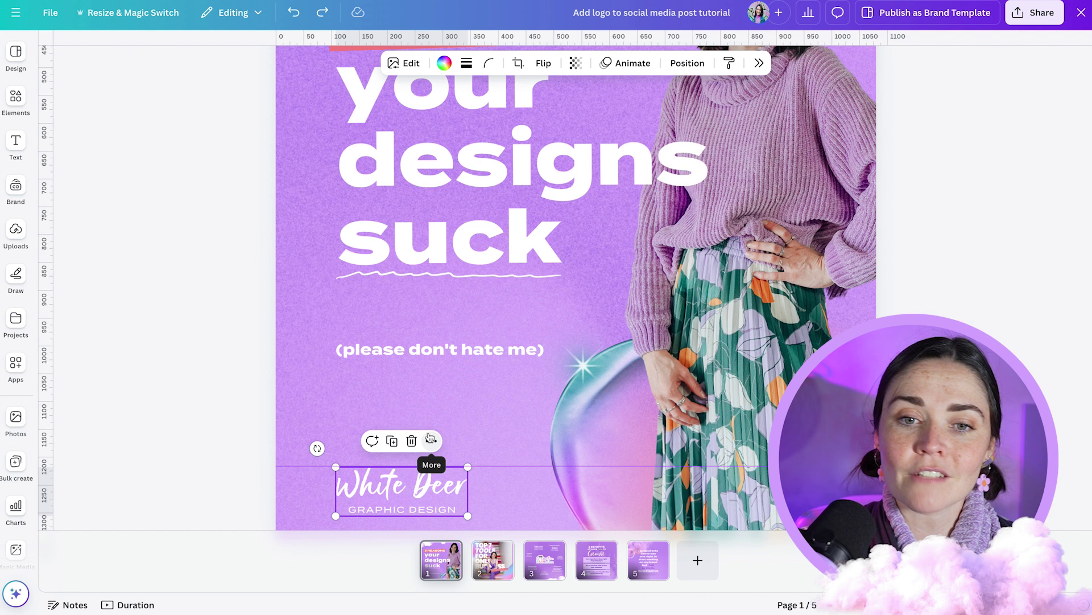
pyautogui.click(242, 387)
pyautogui.moveTo(403, 494); pyautogui.dragTo(404, 474)
pyautogui.press('Escape')
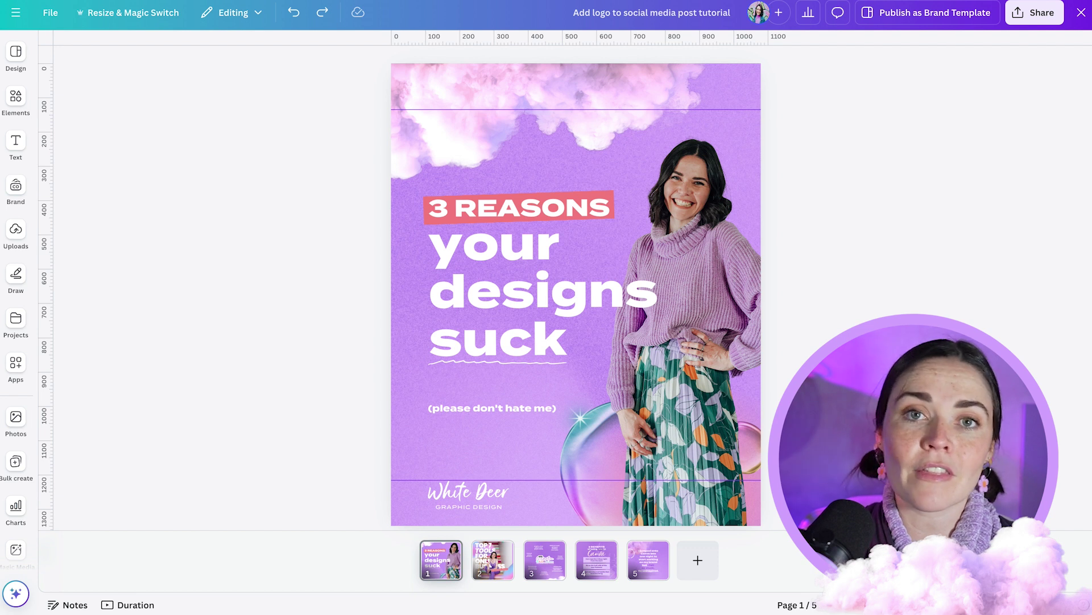
pyautogui.click(500, 505)
pyautogui.moveTo(510, 482); pyautogui.dragTo(530, 455)
pyautogui.press('Escape')
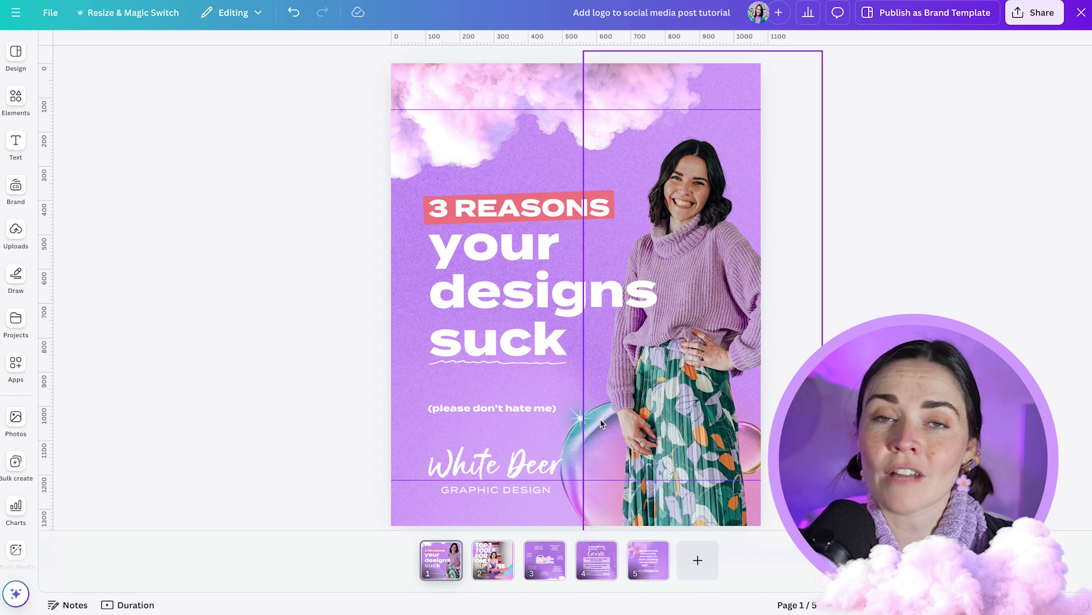
pyautogui.hotkey('ctrl', 'z')
pyautogui.hotkey('ctrl', 'z')
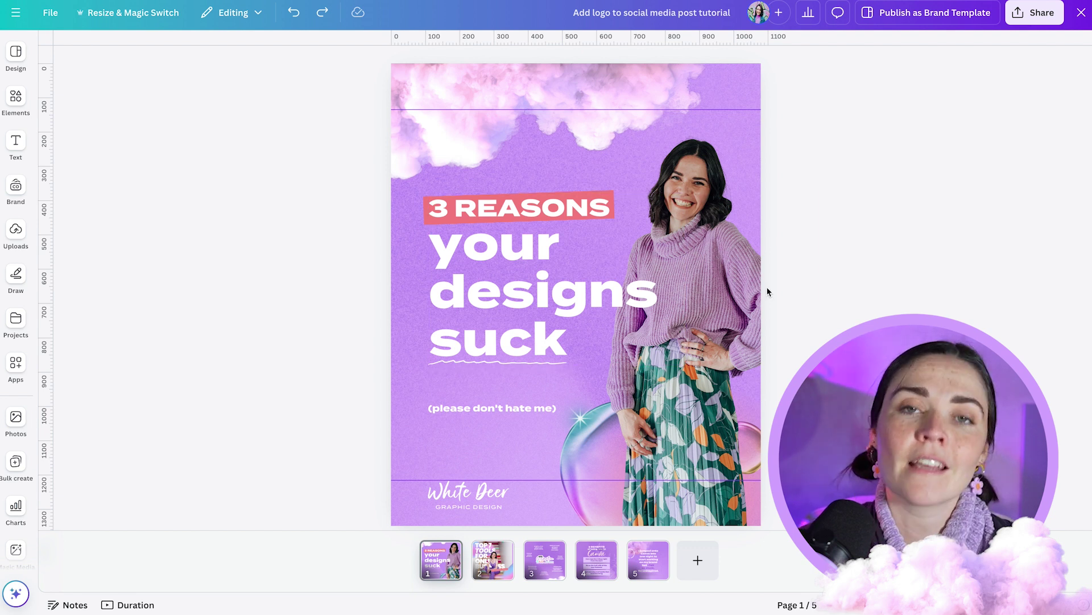
pyautogui.hotkey('ctrl', '-')
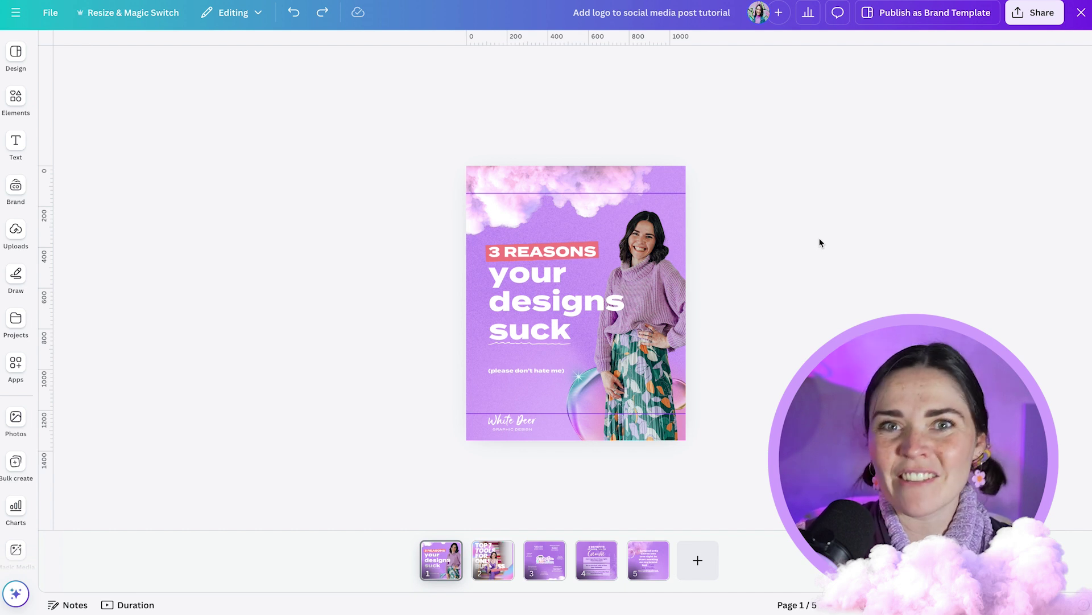
# - Show page 2, 'Top 7 Tools for Online Business', inspect its handle, then fit the page to view
pyautogui.scroll(2, 326, 225)
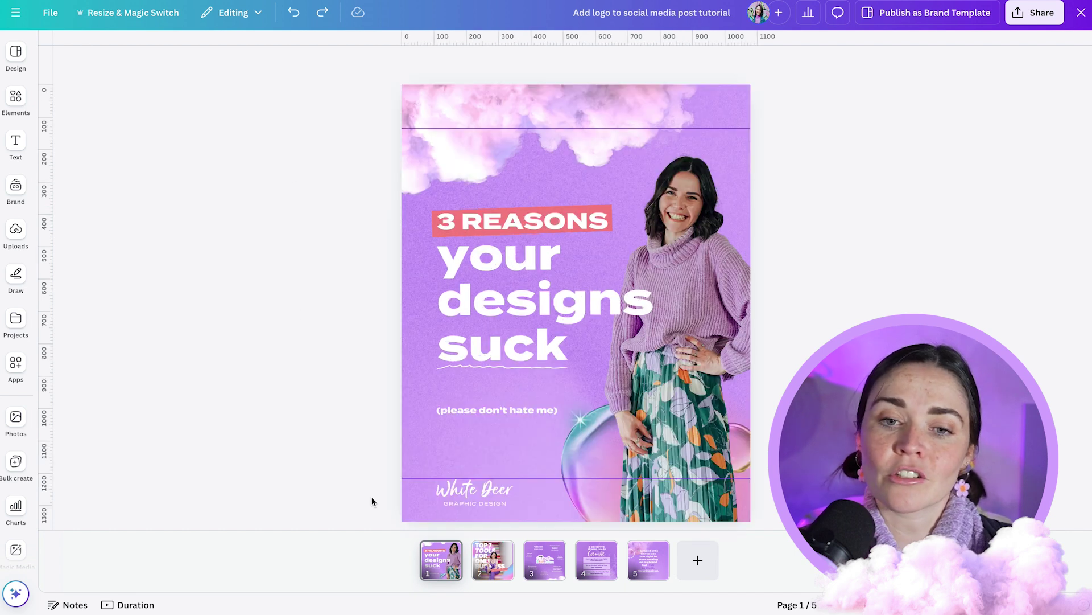
pyautogui.click(495, 574)
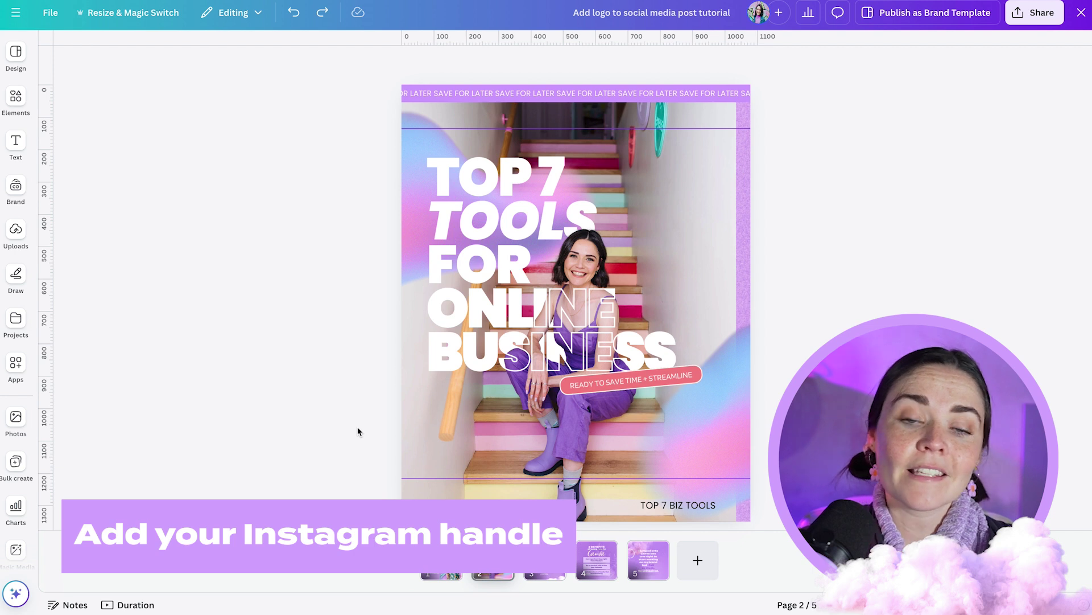
pyautogui.scroll(3, 358, 430)
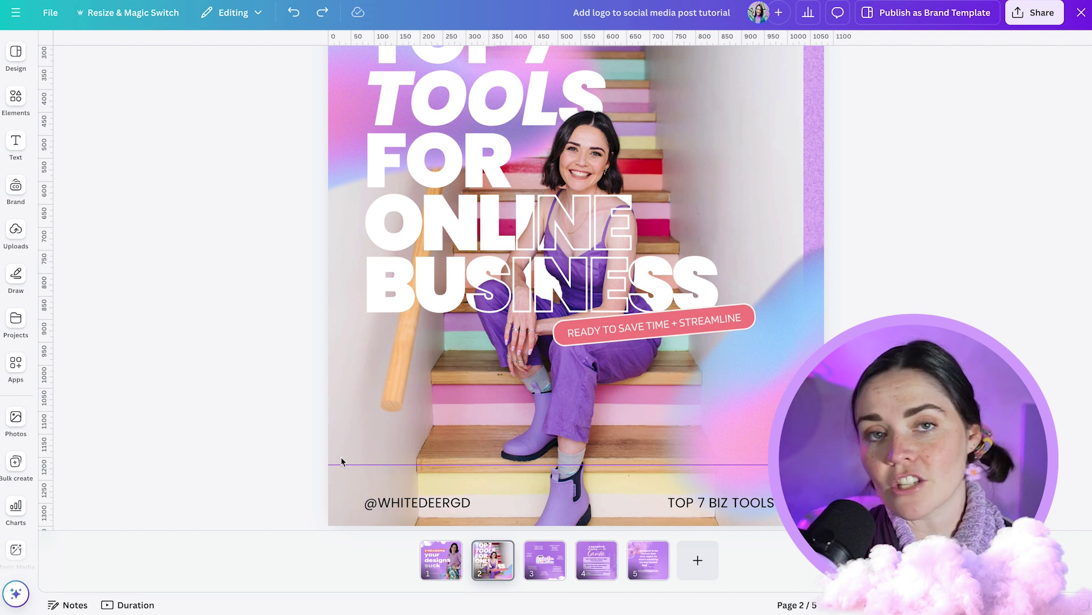
pyautogui.hotkey('ctrl', 'alt', '0')
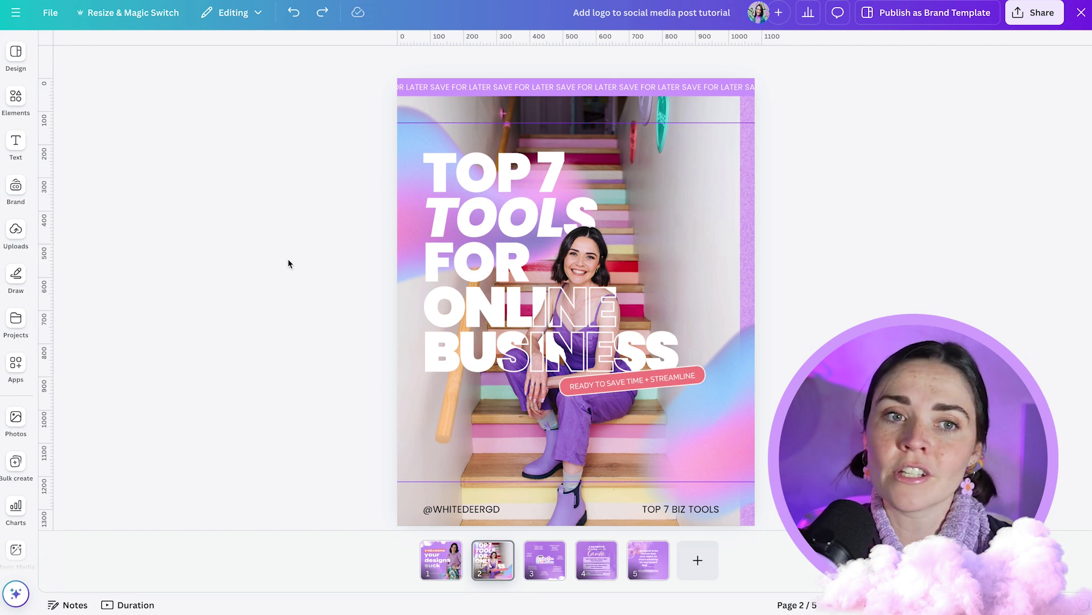
# - Add a sixth page with the 'How to Boost Your Social Media Presence' template, then select page 2's handle
pyautogui.click(18, 142)
pyautogui.click(16, 187)
pyautogui.click(16, 232)
pyautogui.click(16, 53)
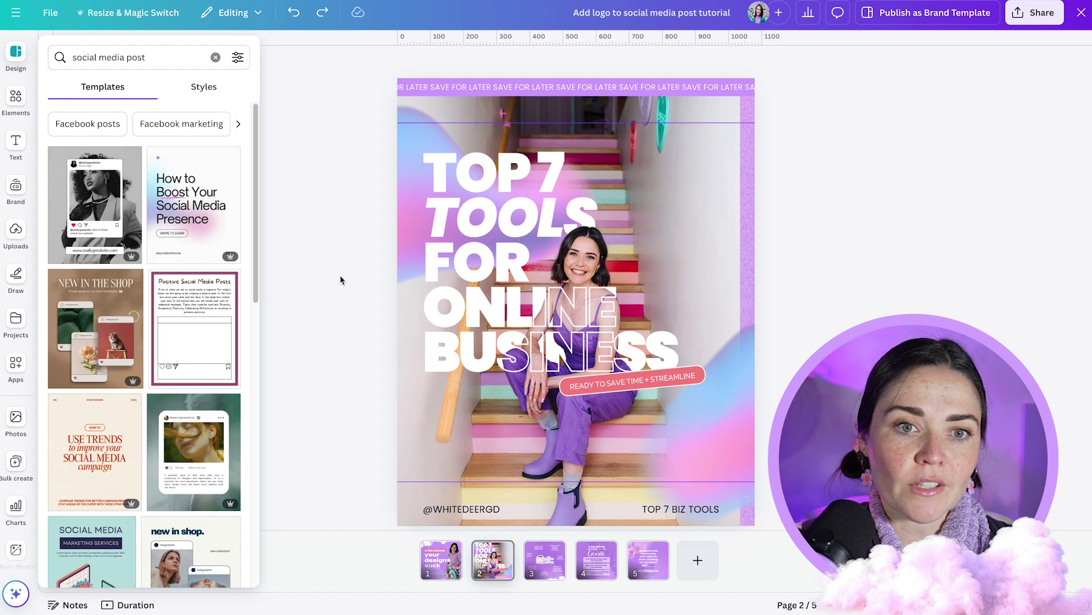
pyautogui.click(336, 275)
pyautogui.click(696, 559)
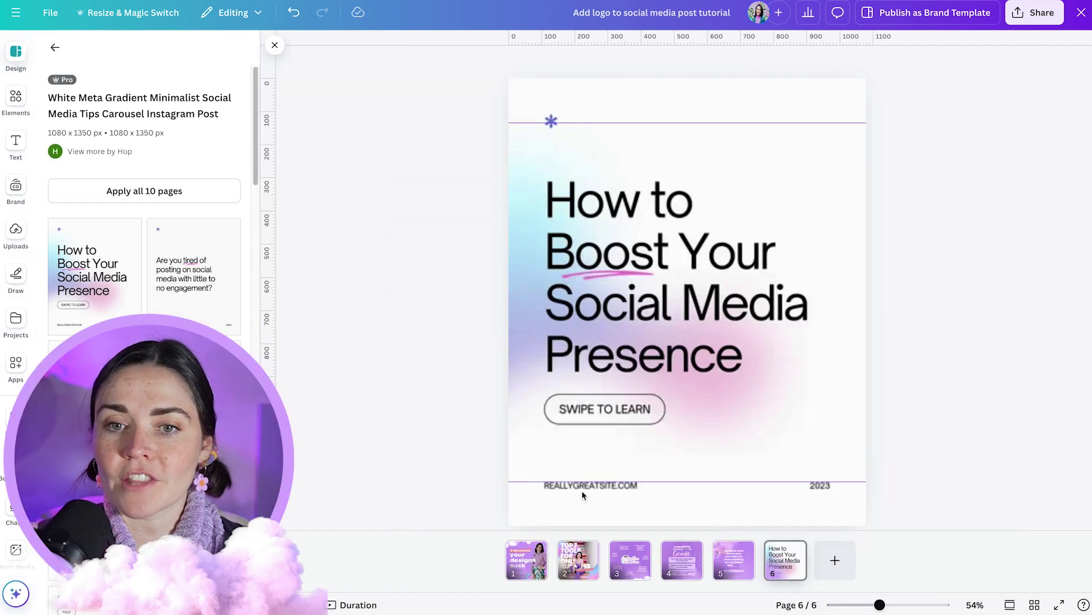
pyautogui.click(582, 492)
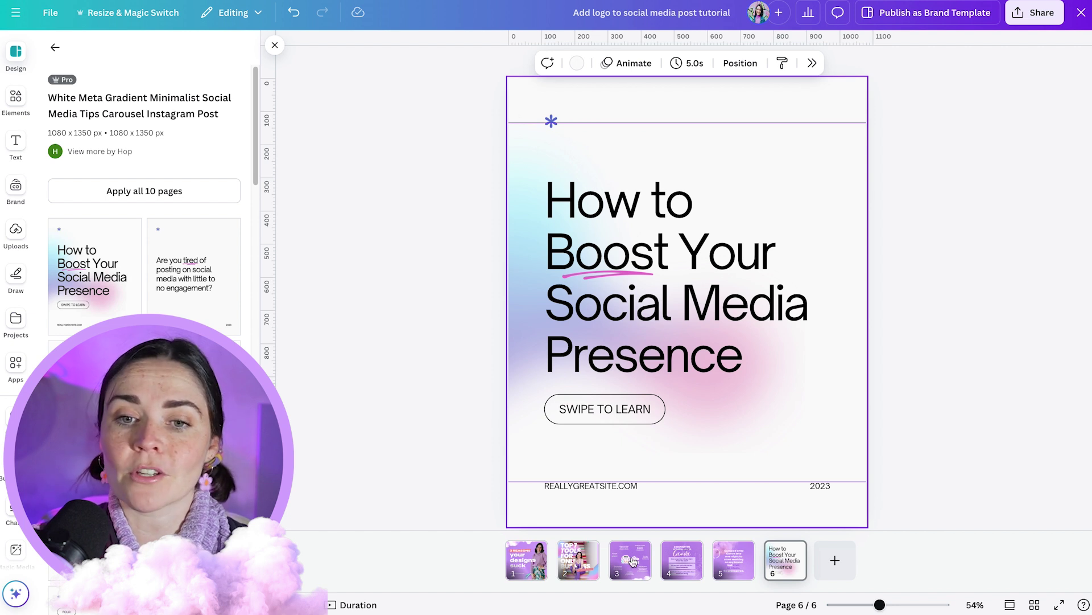
pyautogui.click(586, 561)
pyautogui.click(575, 508)
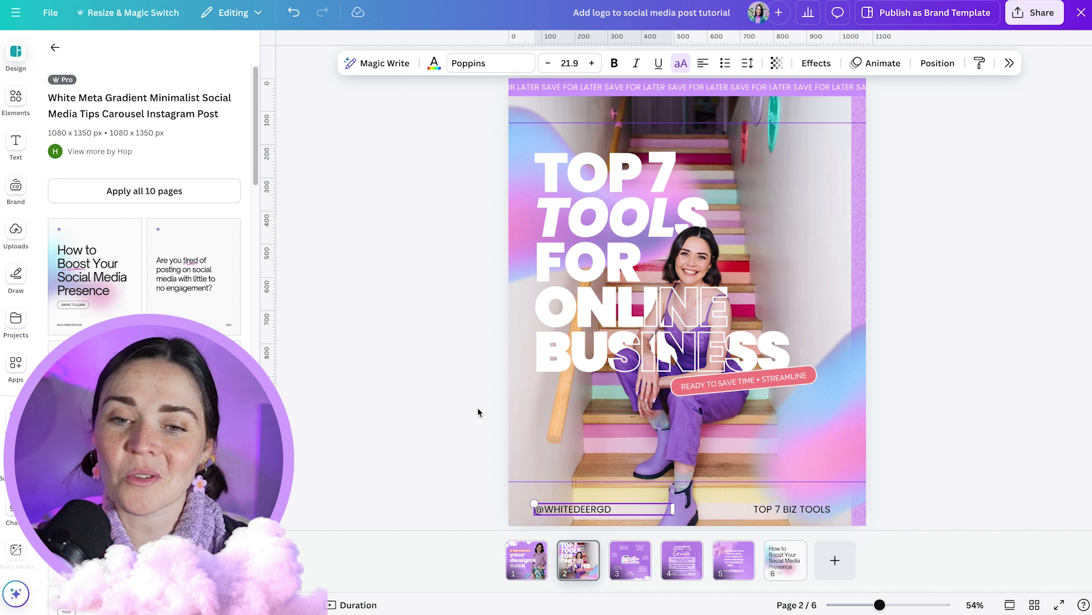
# - Show page 3, The Co+Creation Club, and inspect its WHITE DEER GRAPHIC DESIGN header text
pyautogui.click(635, 574)
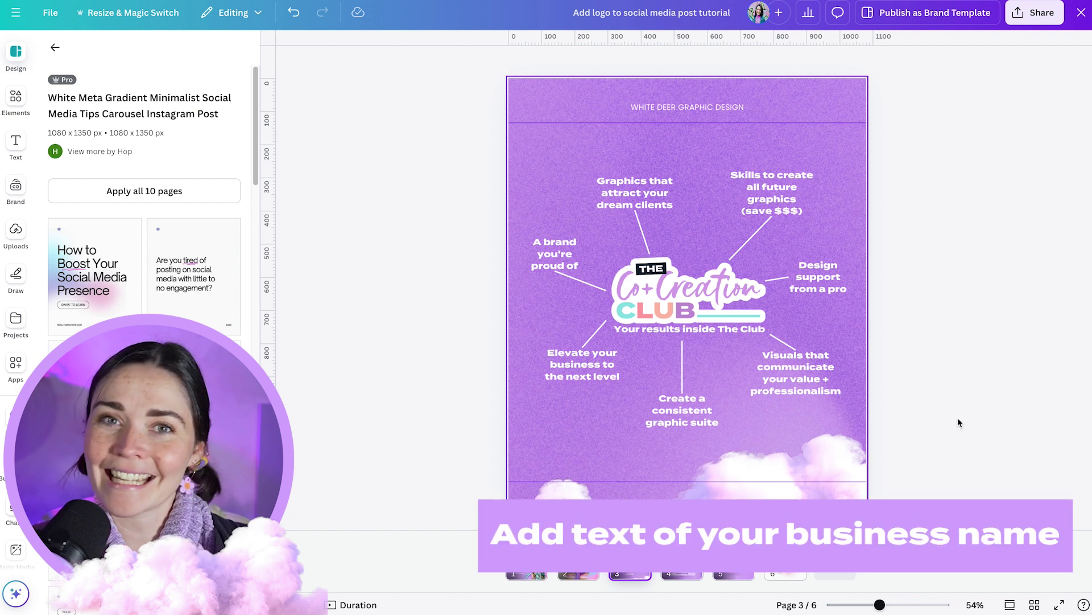
pyautogui.click(584, 575)
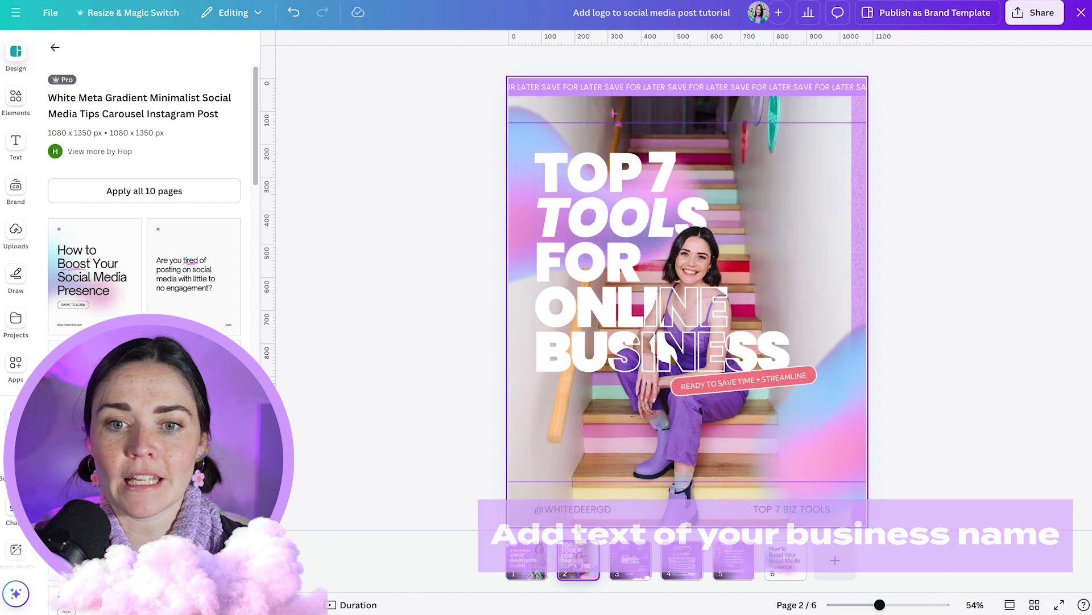
pyautogui.click(636, 553)
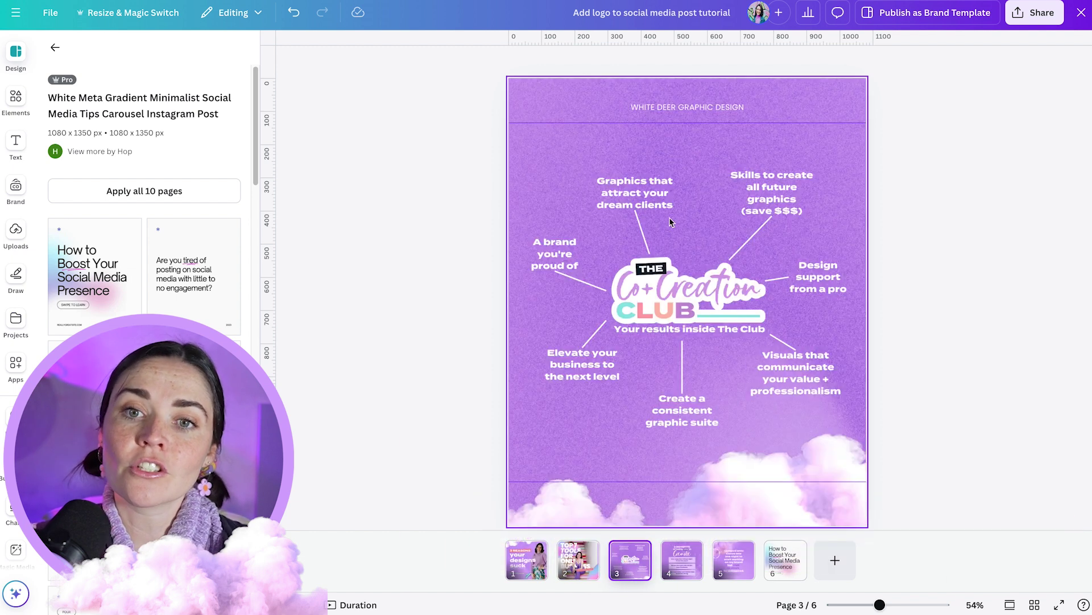
pyautogui.click(678, 109)
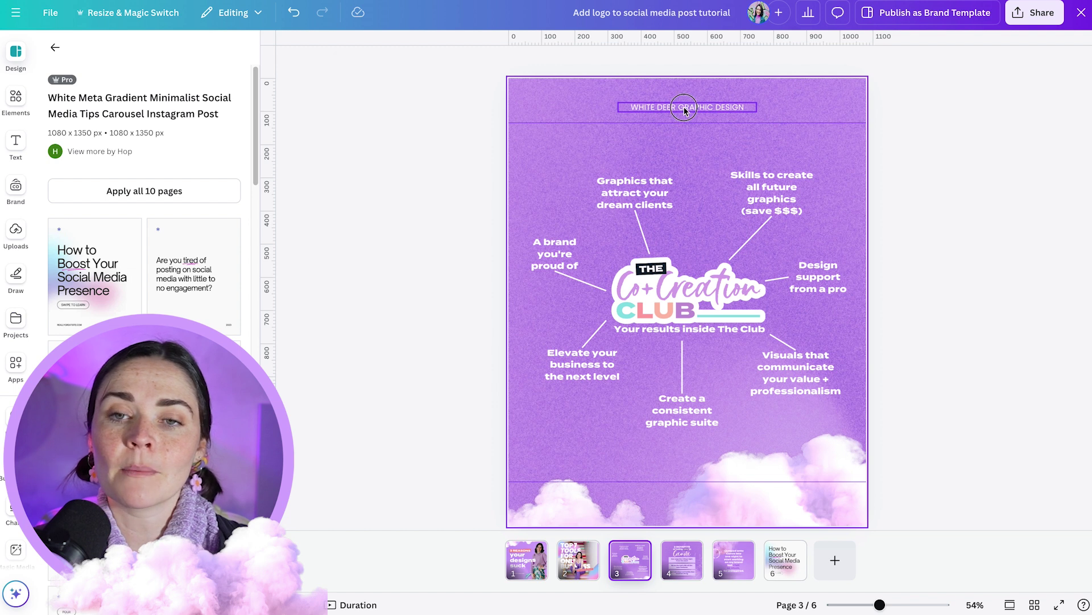
pyautogui.click(883, 162)
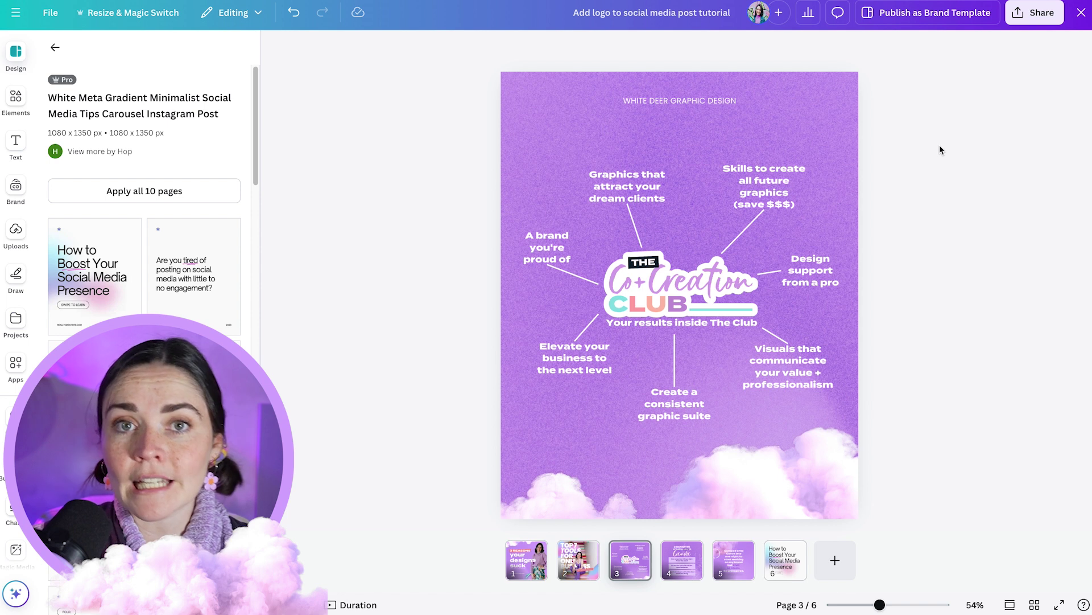
pyautogui.press('Down')
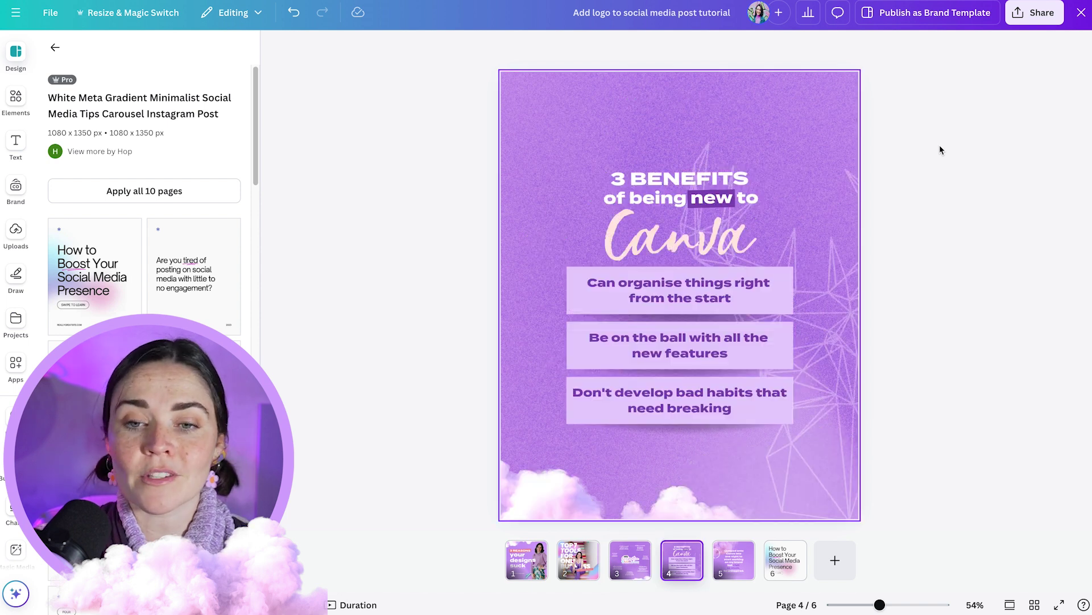
pyautogui.press('Down')
pyautogui.press('Up')
pyautogui.press('Up')
pyautogui.press('Up')
pyautogui.press('Down')
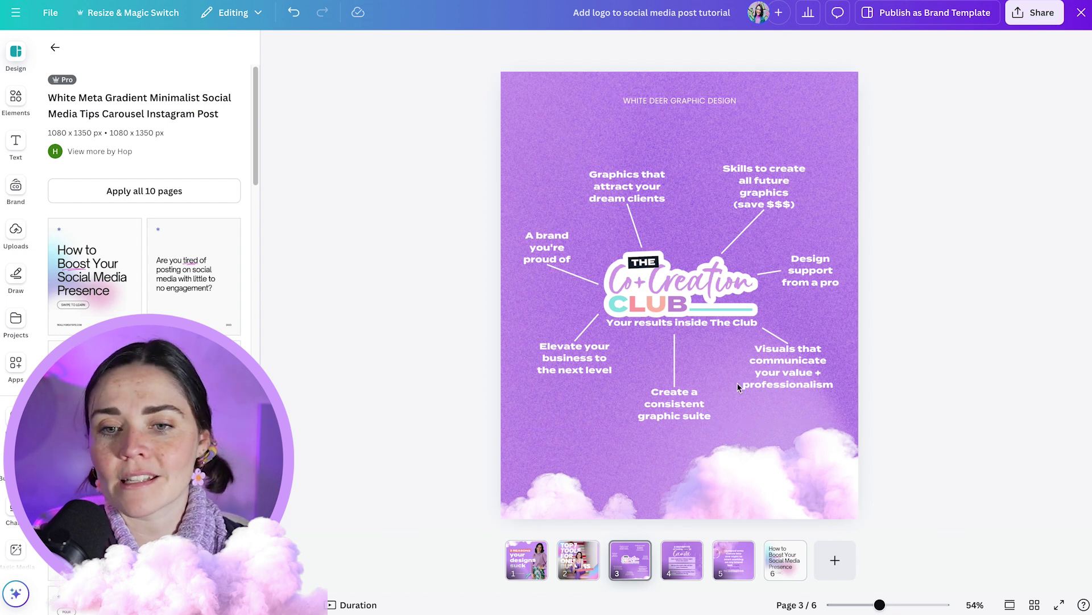
pyautogui.scroll(-3, 735, 387)
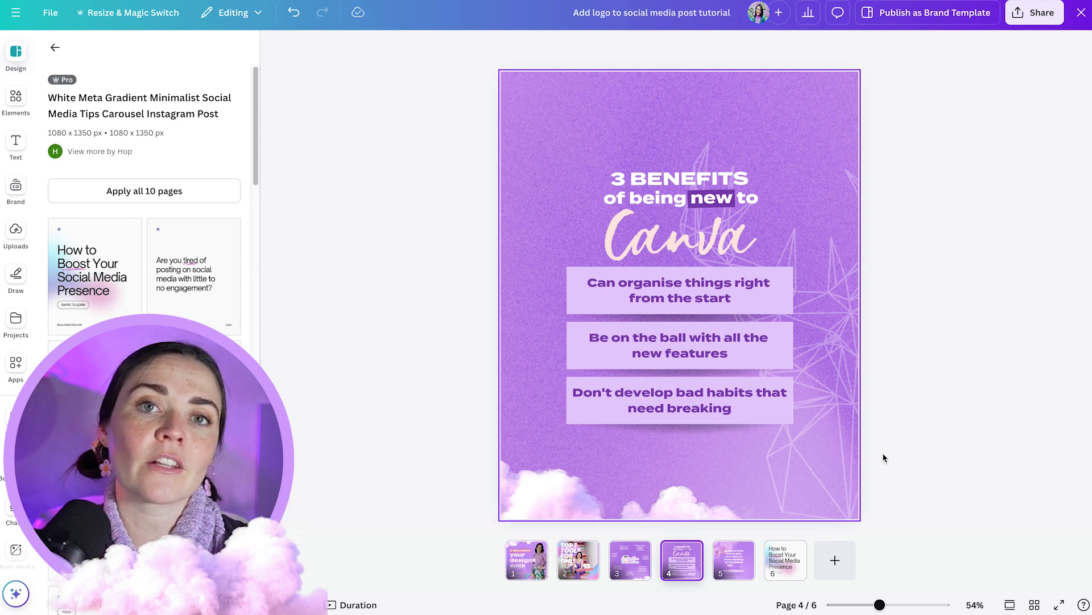
pyautogui.click(830, 358)
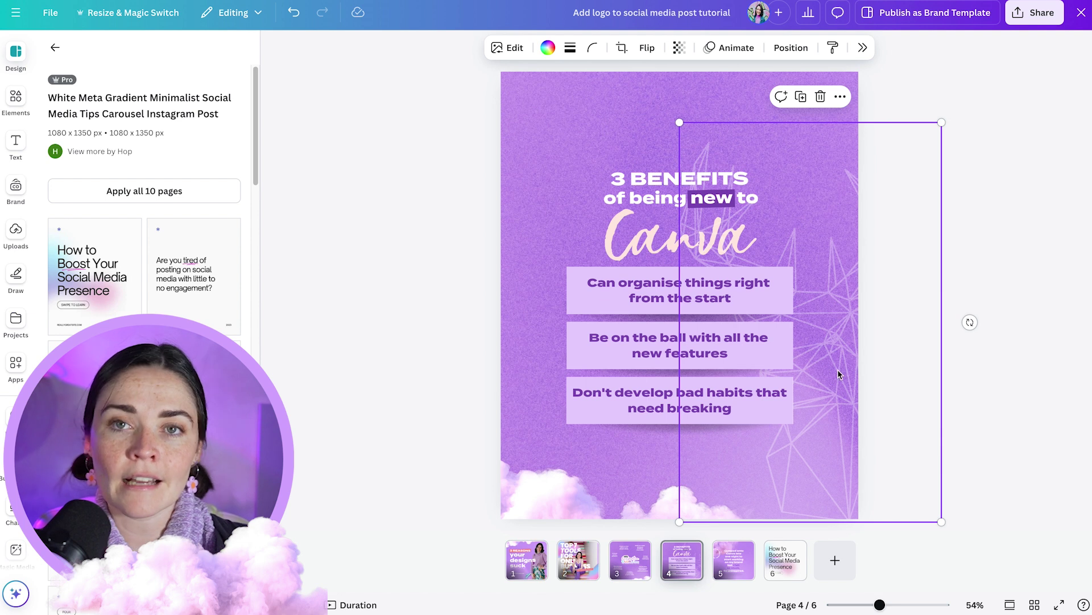
pyautogui.click(540, 575)
pyautogui.click(676, 572)
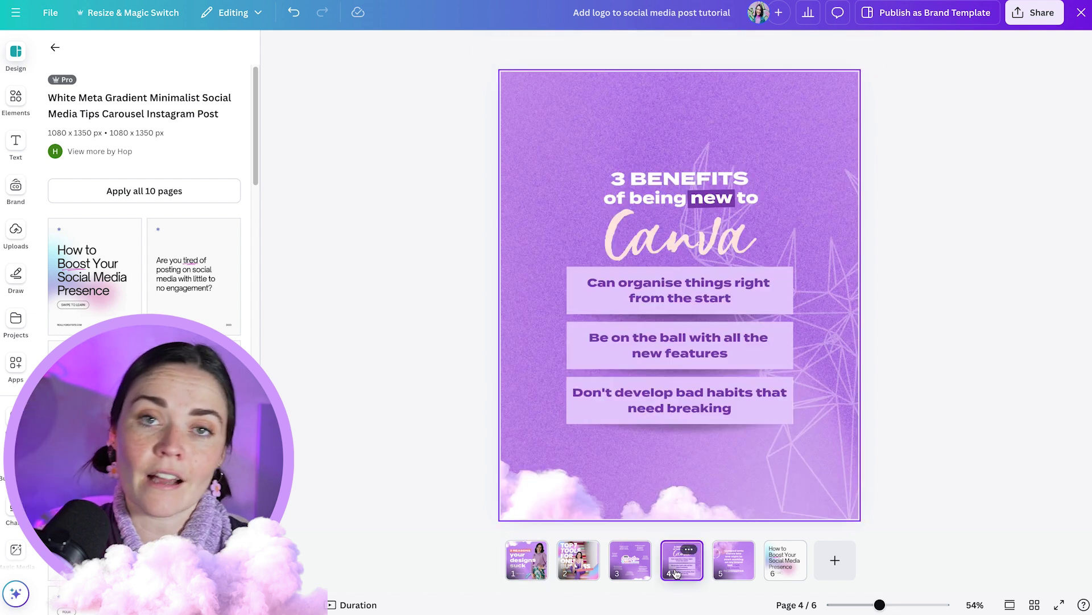
pyautogui.click(829, 319)
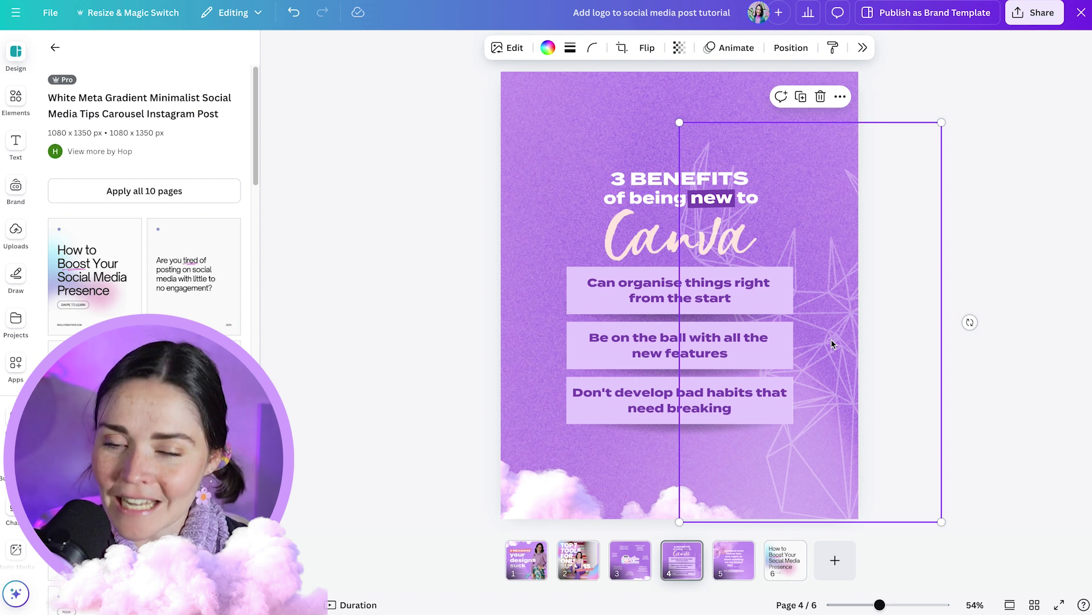
pyautogui.click(679, 48)
pyautogui.moveTo(693, 104); pyautogui.dragTo(718, 102)
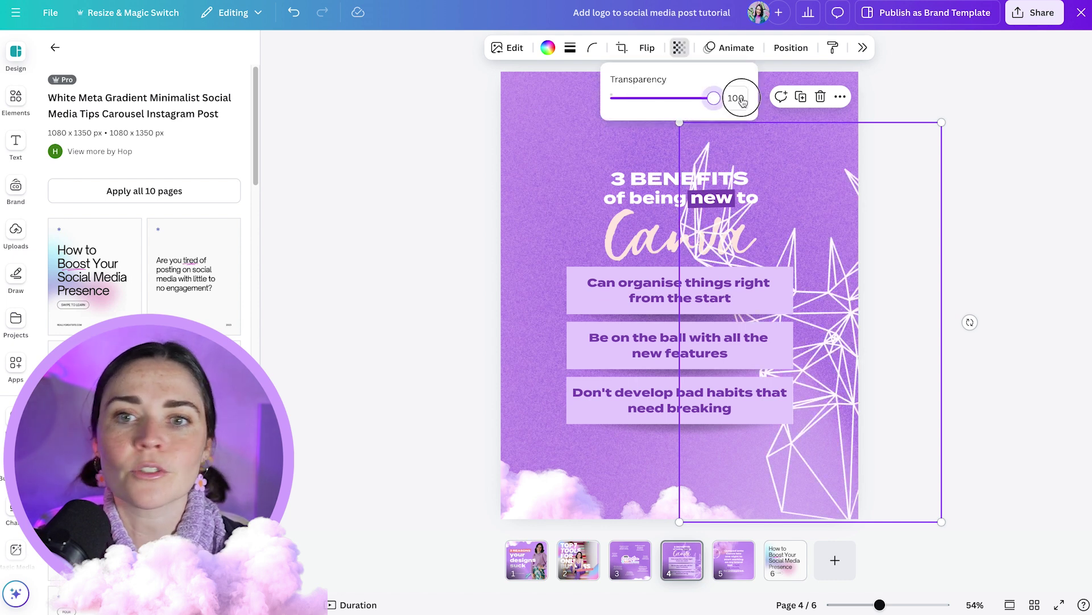
pyautogui.click(930, 213)
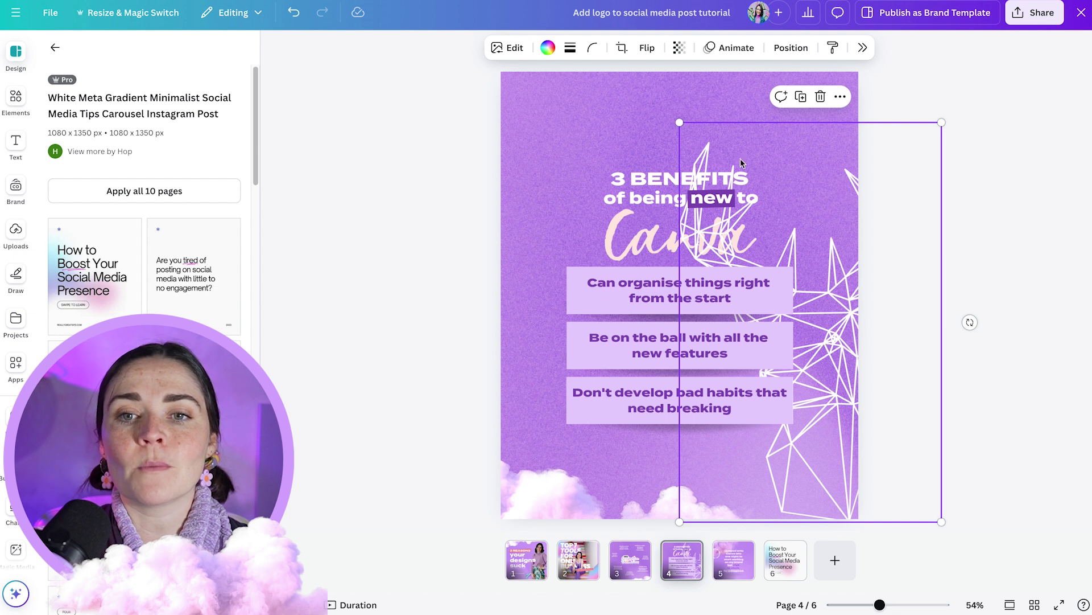
pyautogui.moveTo(833, 324); pyautogui.dragTo(709, 462)
pyautogui.hotkey('ctrl', 'z')
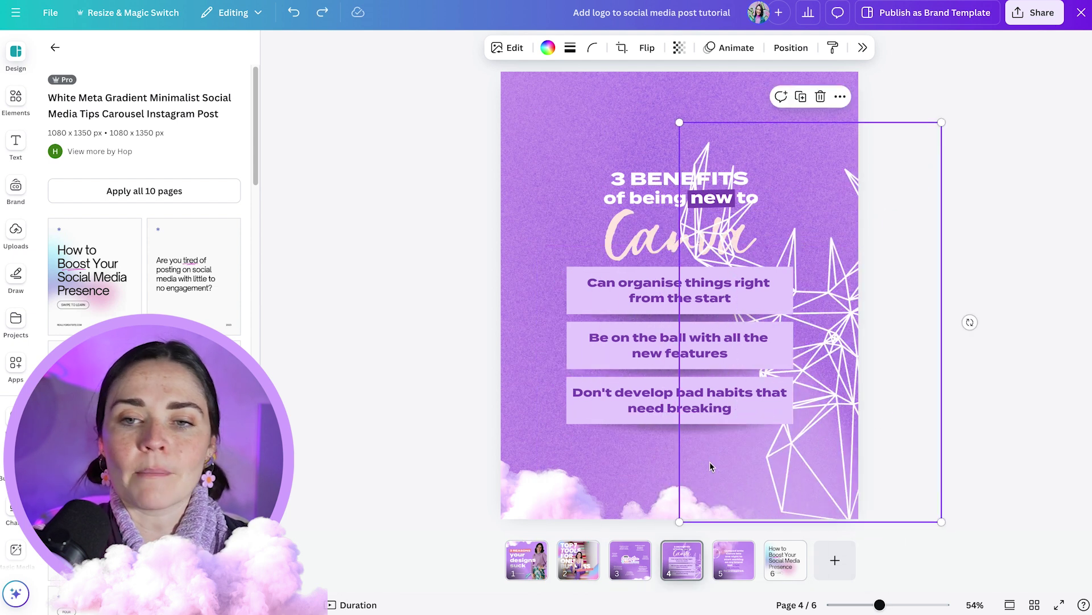
pyautogui.hotkey('ctrl', 'z')
pyautogui.click(347, 323)
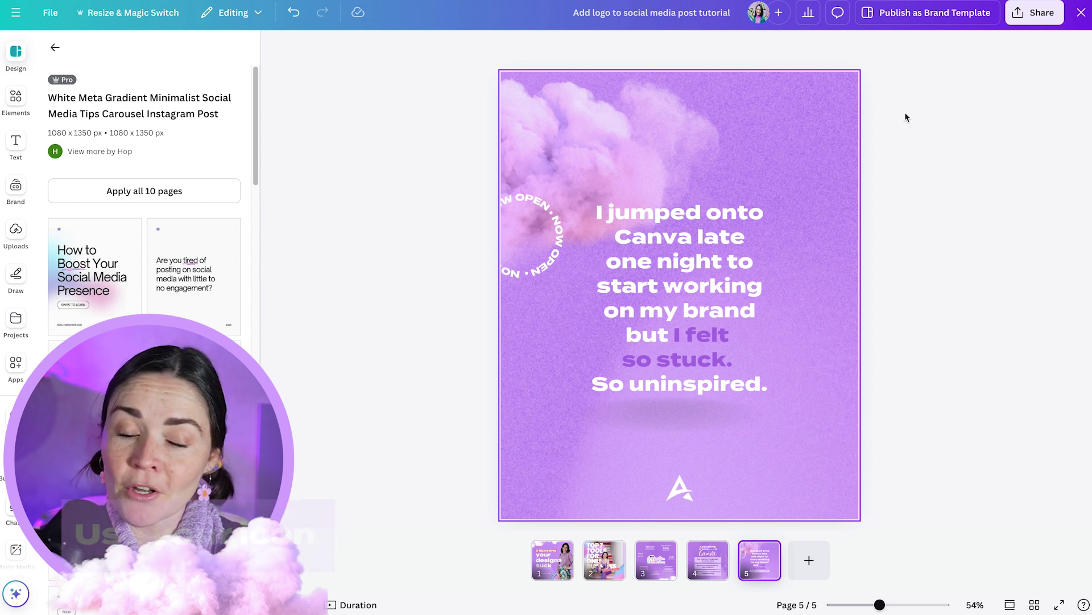
# - On page 5, shrink the faint deer graphic to about 181 by 275 in the top-right corner
pyautogui.click(696, 570)
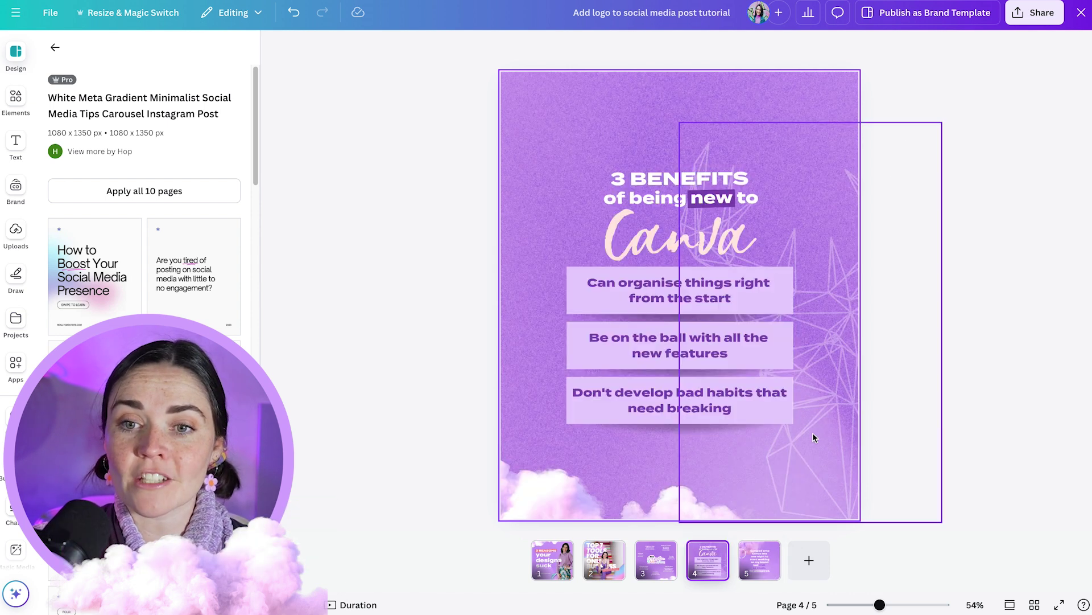
pyautogui.click(761, 576)
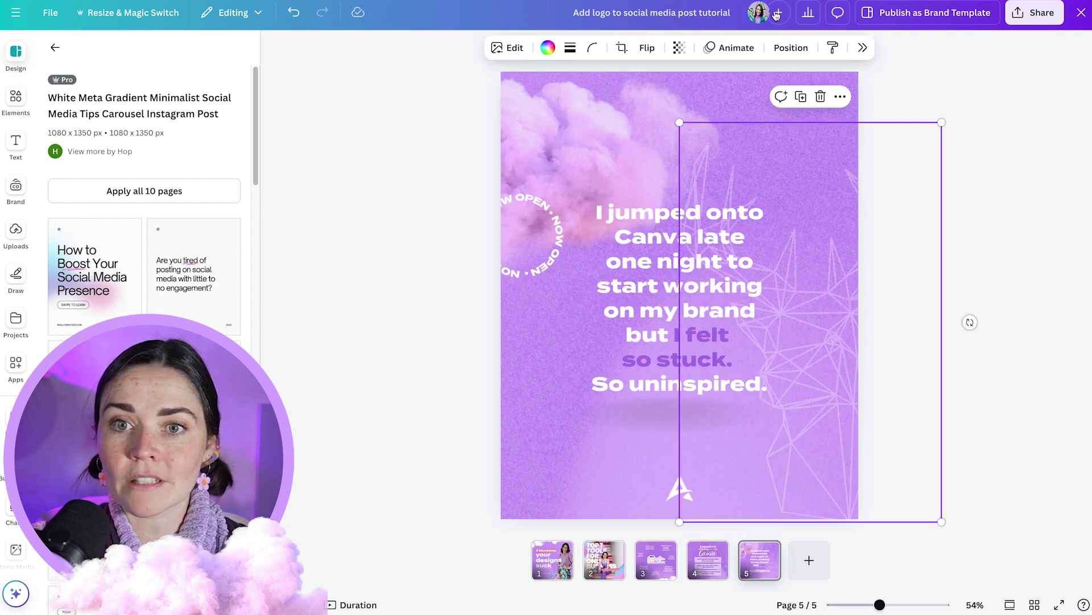
pyautogui.click(679, 47)
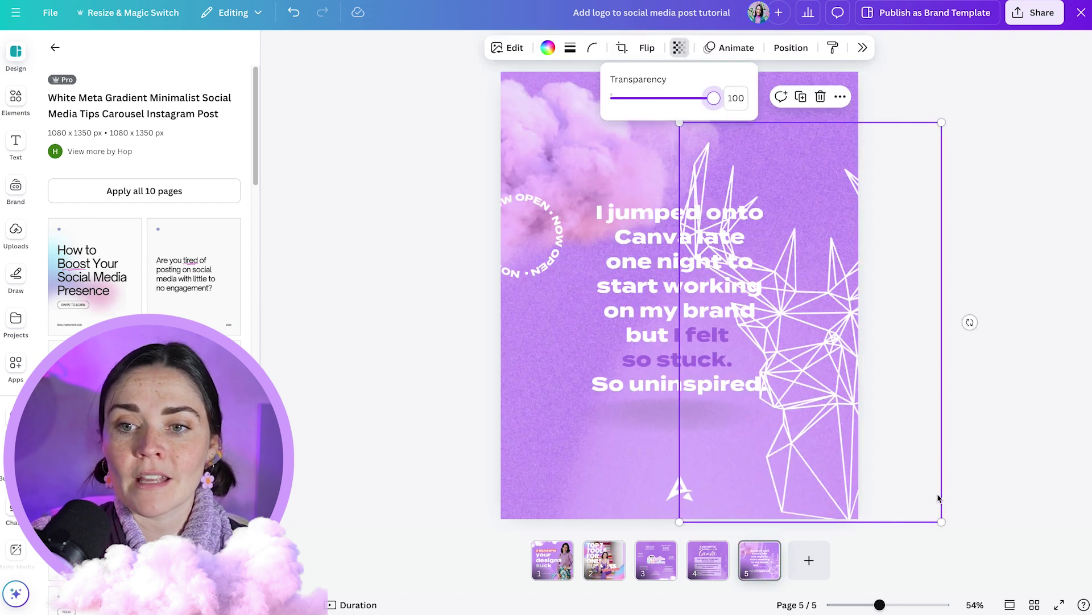
pyautogui.moveTo(943, 521); pyautogui.dragTo(833, 114)
pyautogui.click(899, 141)
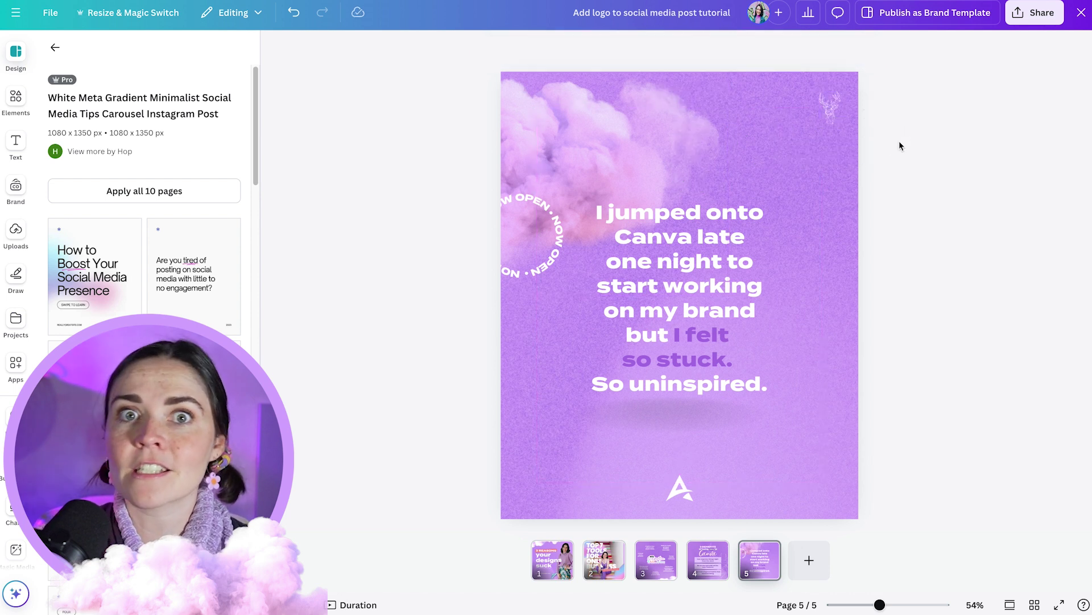
# - Delete the deer graphic, leaving only the A logo at the bottom of page 5
pyautogui.click(829, 111)
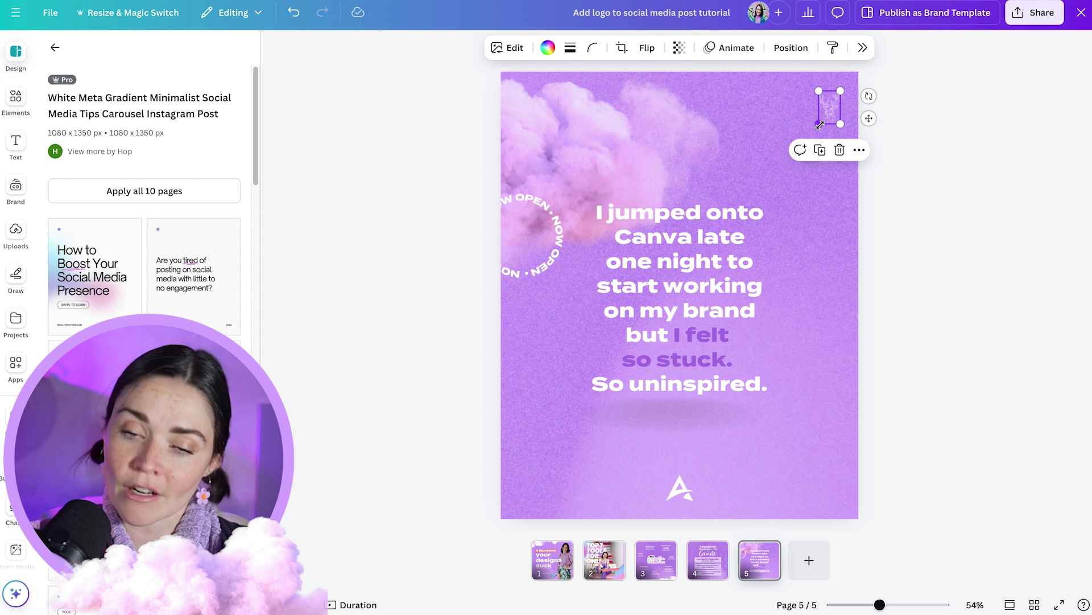
pyautogui.click(688, 483)
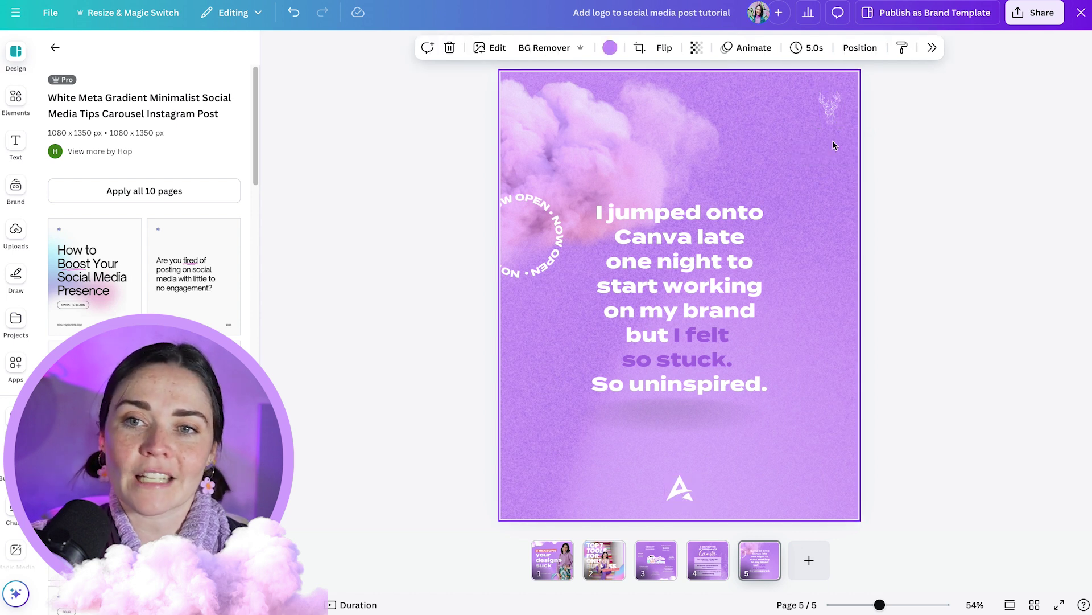
pyautogui.click(829, 105)
pyautogui.press('Delete')
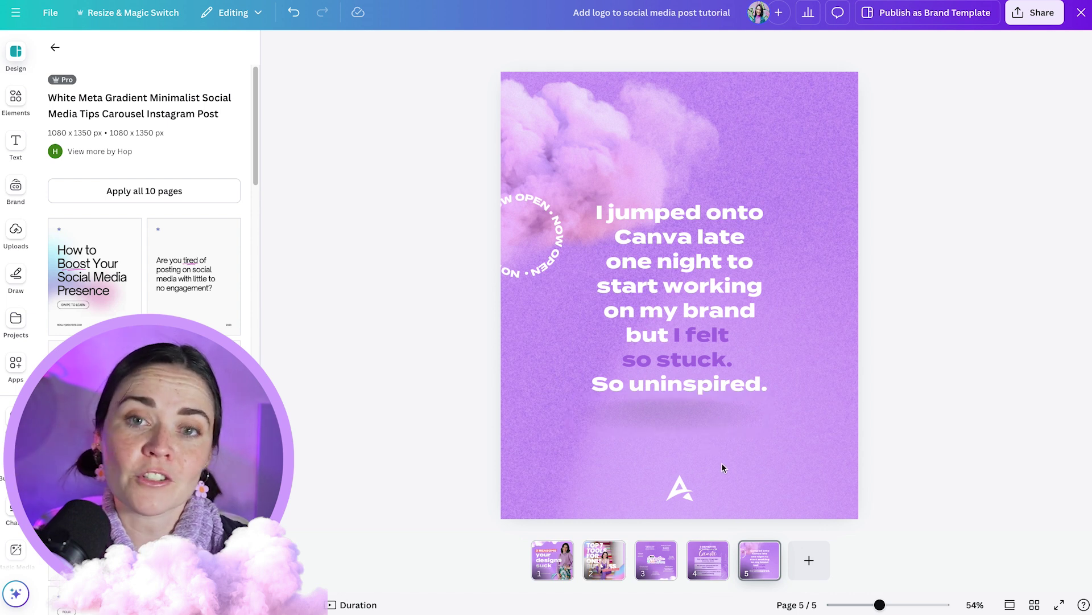
# - Go back to page 1, the '3 REASONS your designs suck' cover
pyautogui.click(765, 490)
pyautogui.click(555, 572)
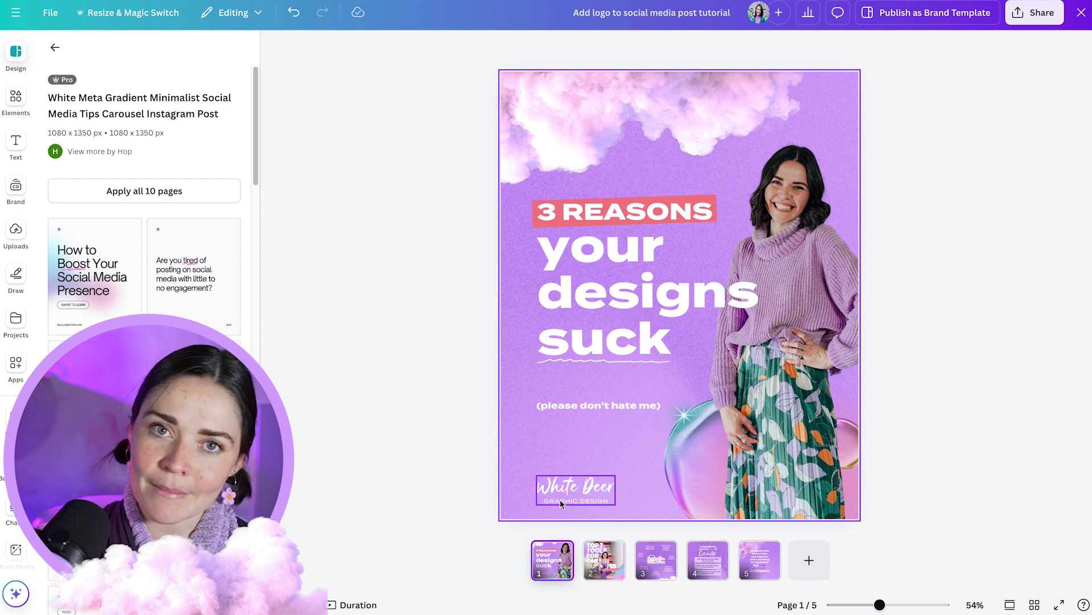
pyautogui.click(473, 471)
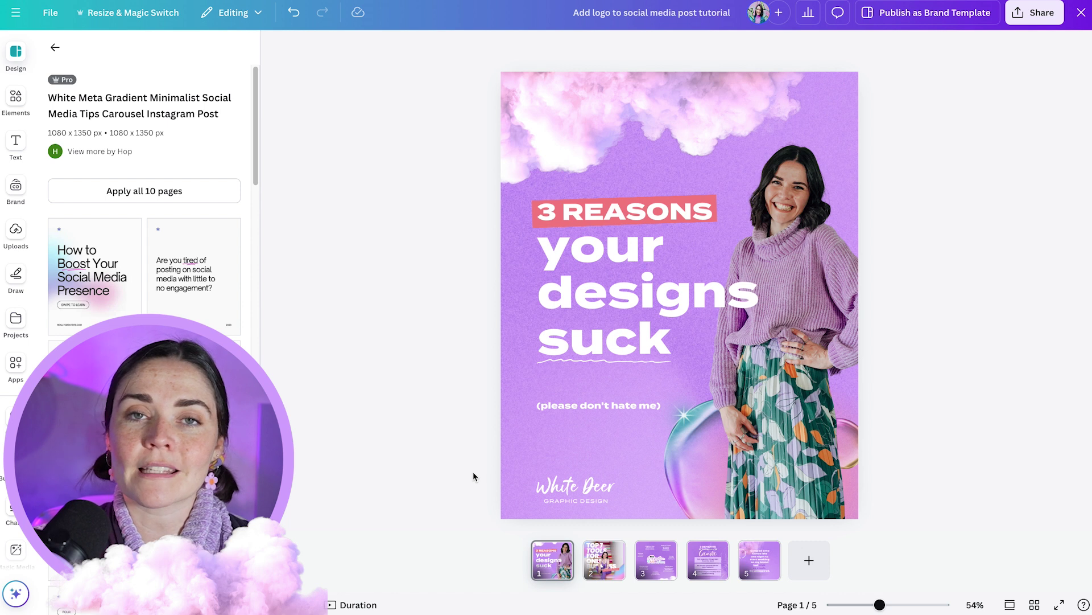
# - Show the rulers and crop guides around the page with Shift+R
pyautogui.scroll(-5, 511, 493)
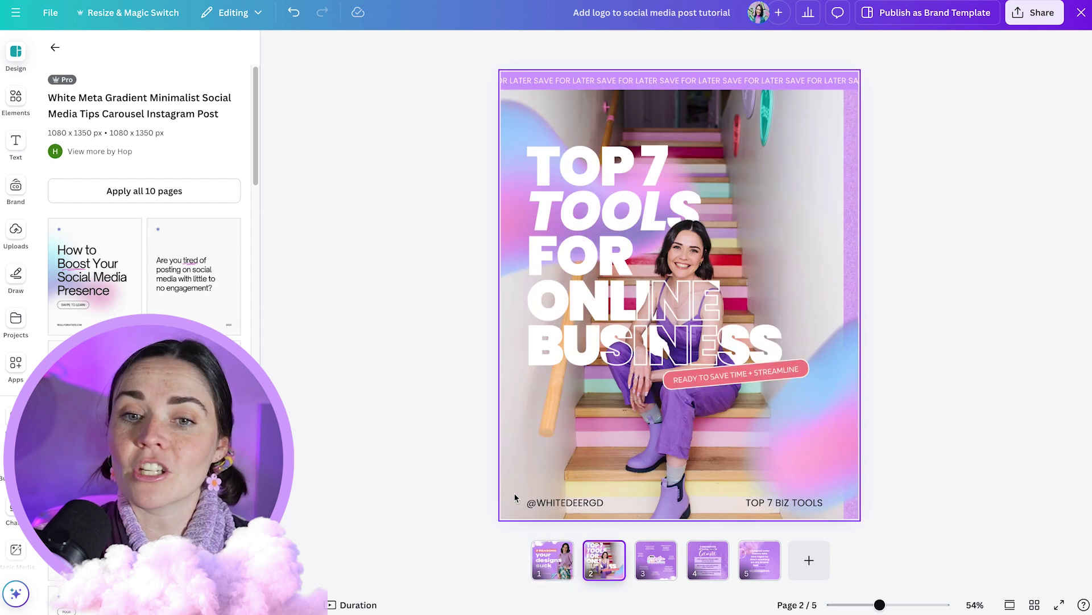
pyautogui.scroll(-5, 511, 493)
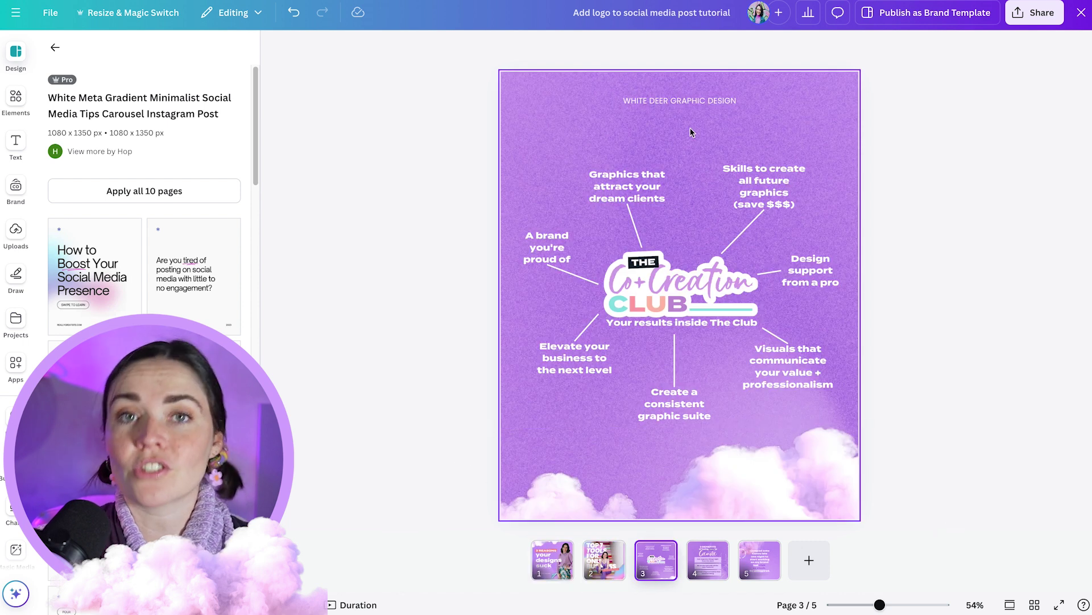
pyautogui.scroll(-3, 691, 132)
pyautogui.scroll(3, 690, 132)
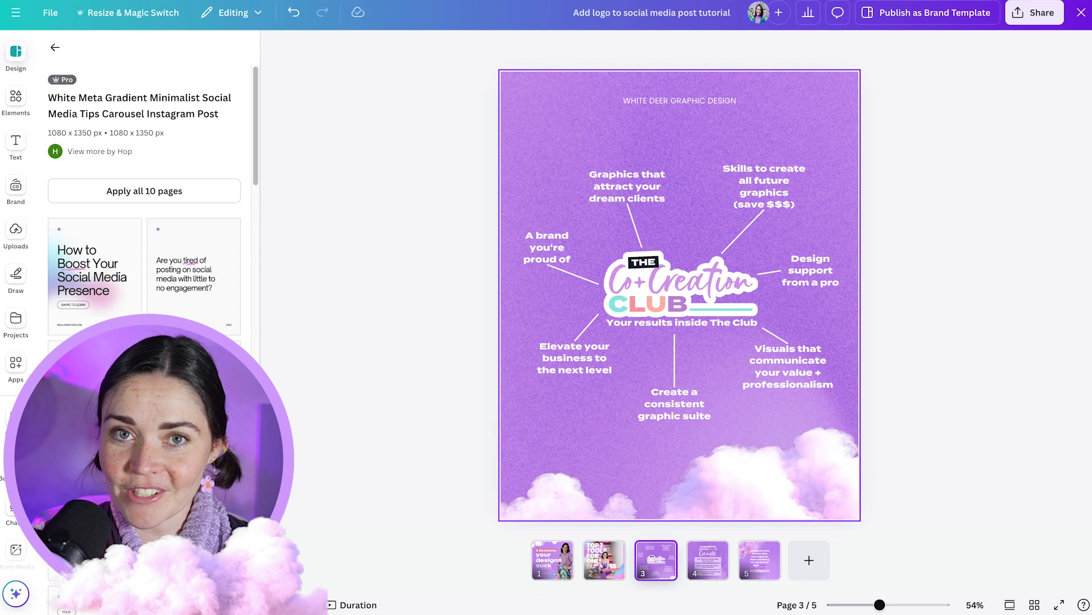
pyautogui.scroll(-3, 690, 132)
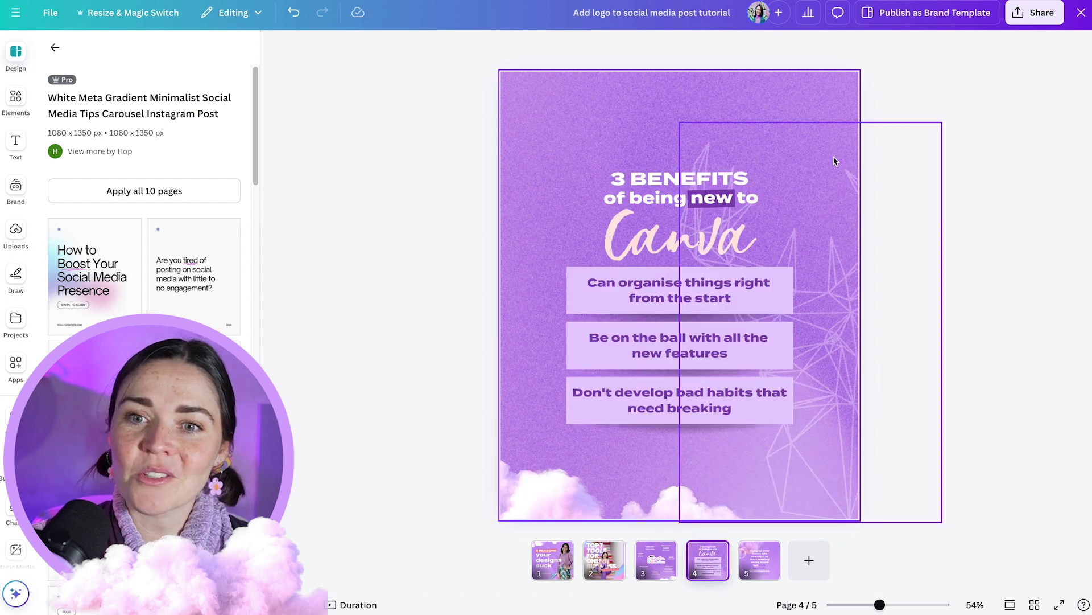
pyautogui.scroll(-3, 841, 224)
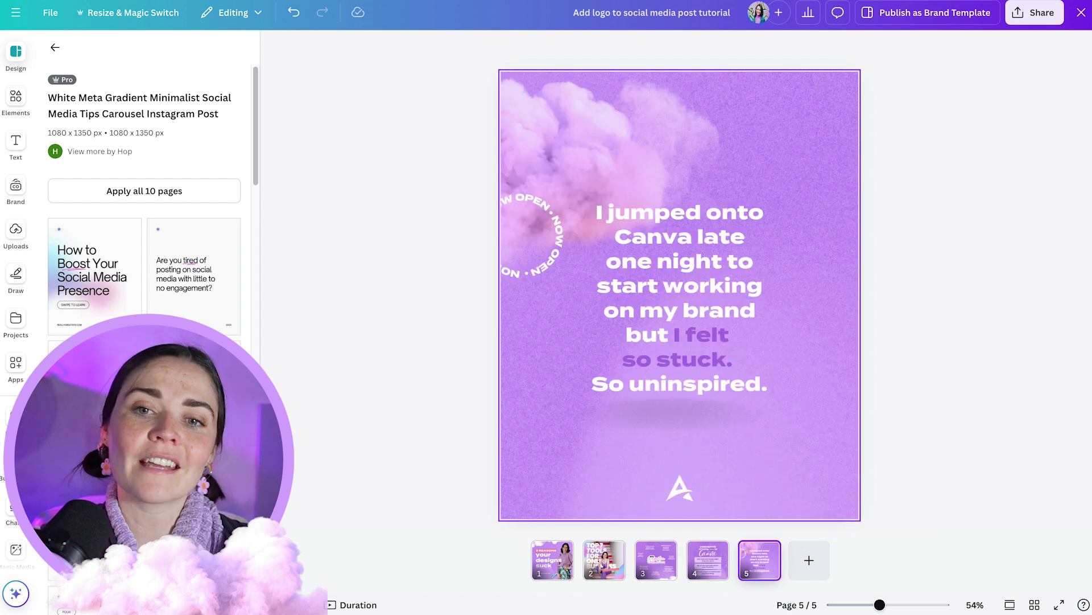
pyautogui.hotkey('shift', 'r')
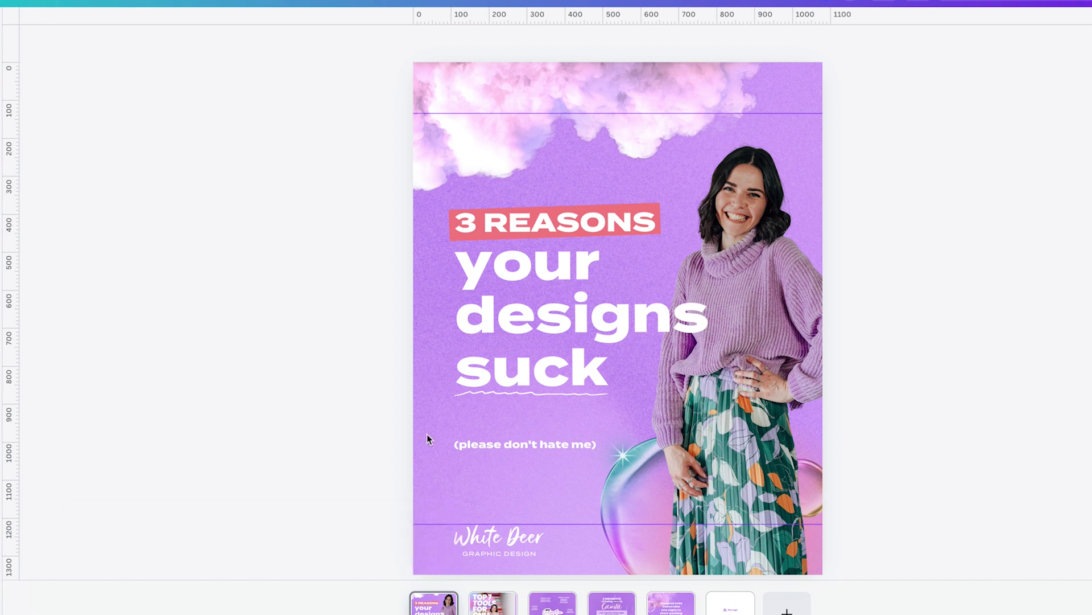
# - Upload WD Logo_Text White.png, add it to the page, and shrink it onto the bottom logo spot
pyautogui.click(516, 544)
pyautogui.click(347, 368)
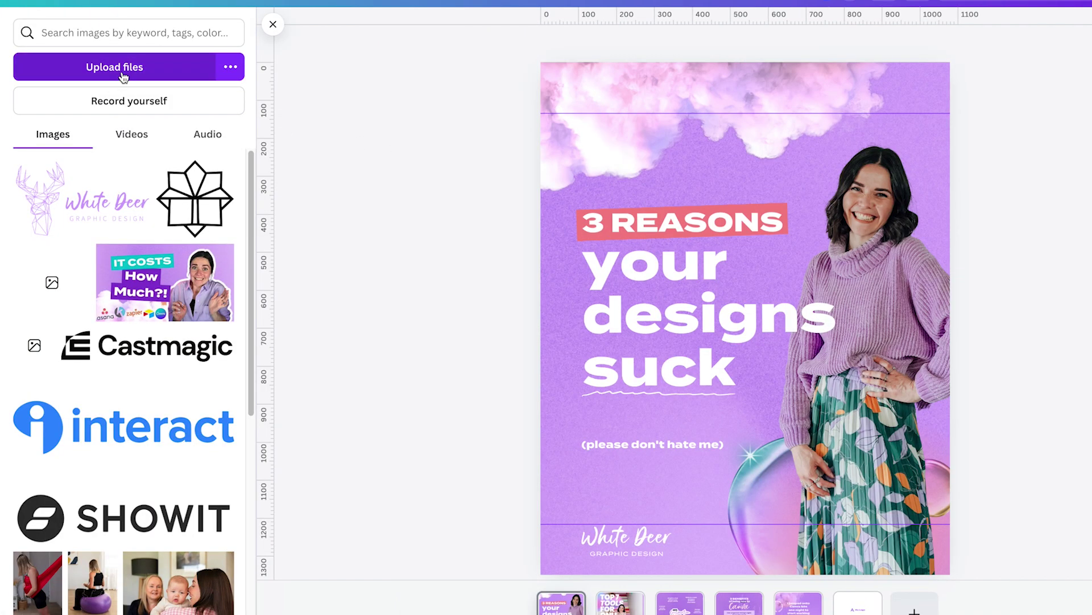
pyautogui.click(123, 77)
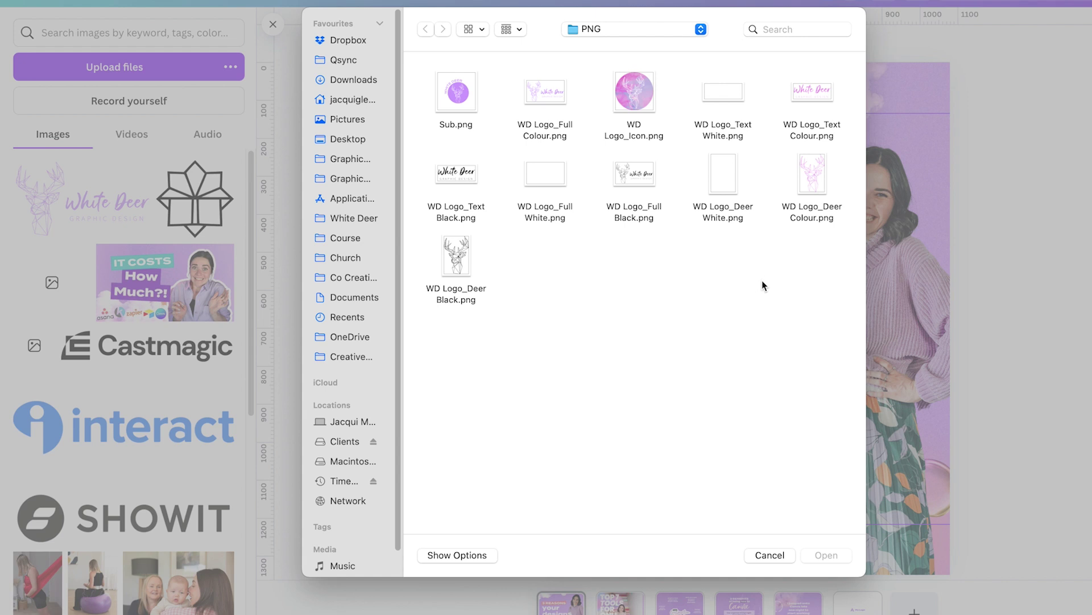
pyautogui.doubleClick(729, 94)
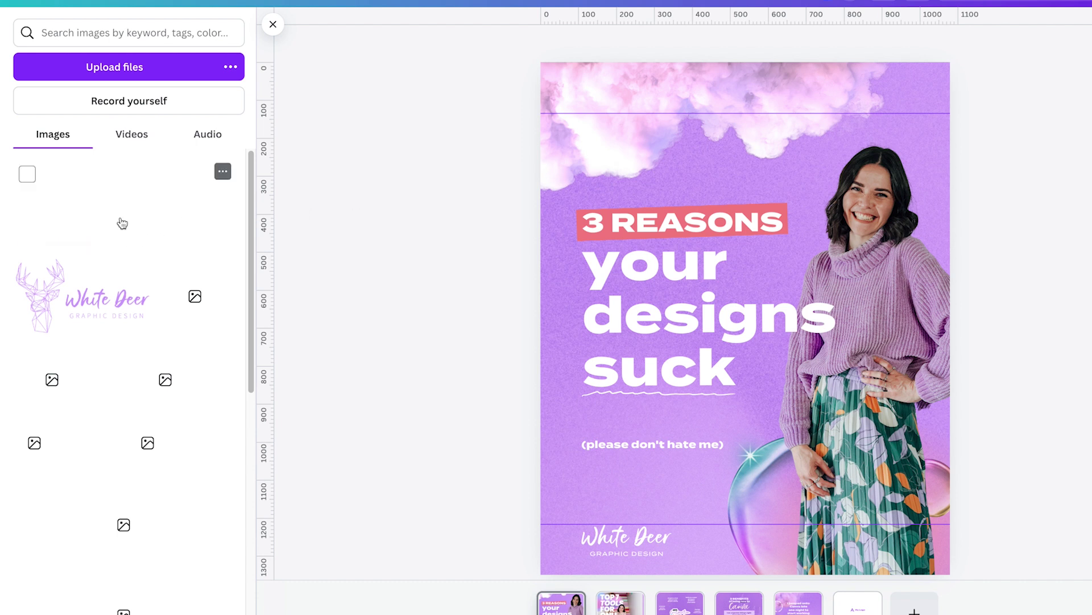
pyautogui.click(127, 219)
pyautogui.moveTo(685, 325); pyautogui.dragTo(700, 189)
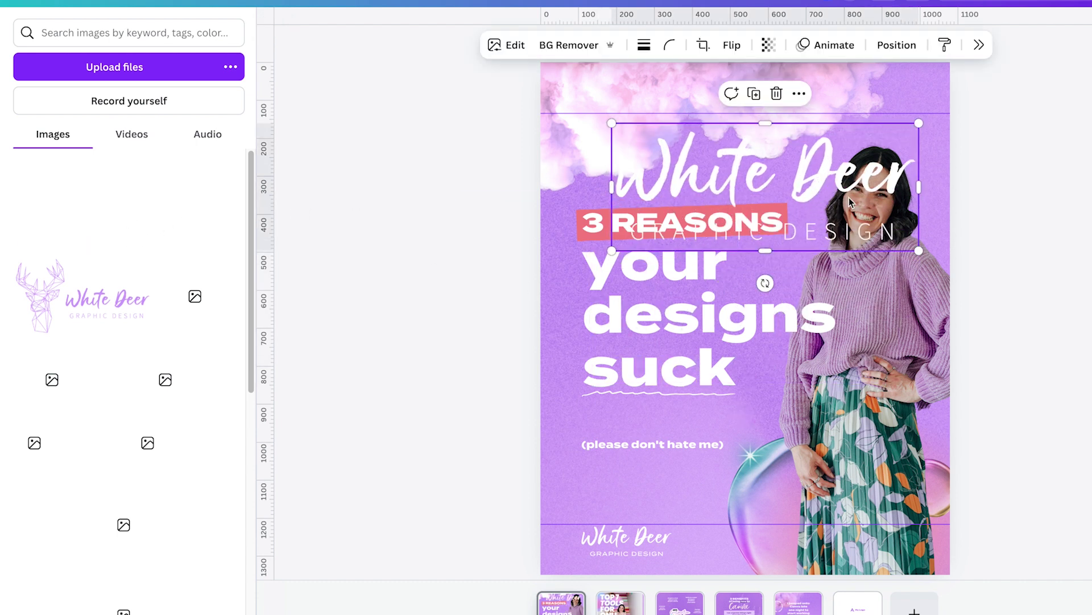
pyautogui.moveTo(918, 255); pyautogui.dragTo(647, 545)
# - On the white page 6, group the icon and My Logo text into one logo and copy it
pyautogui.click(377, 307)
pyautogui.click(858, 602)
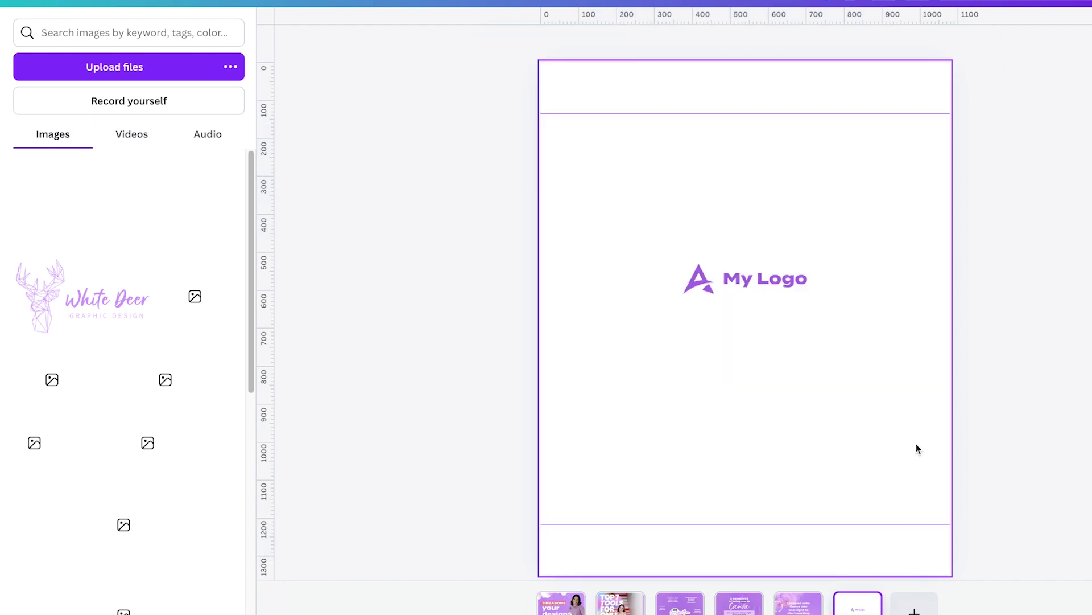
pyautogui.moveTo(653, 234); pyautogui.dragTo(799, 294)
pyautogui.click(707, 238)
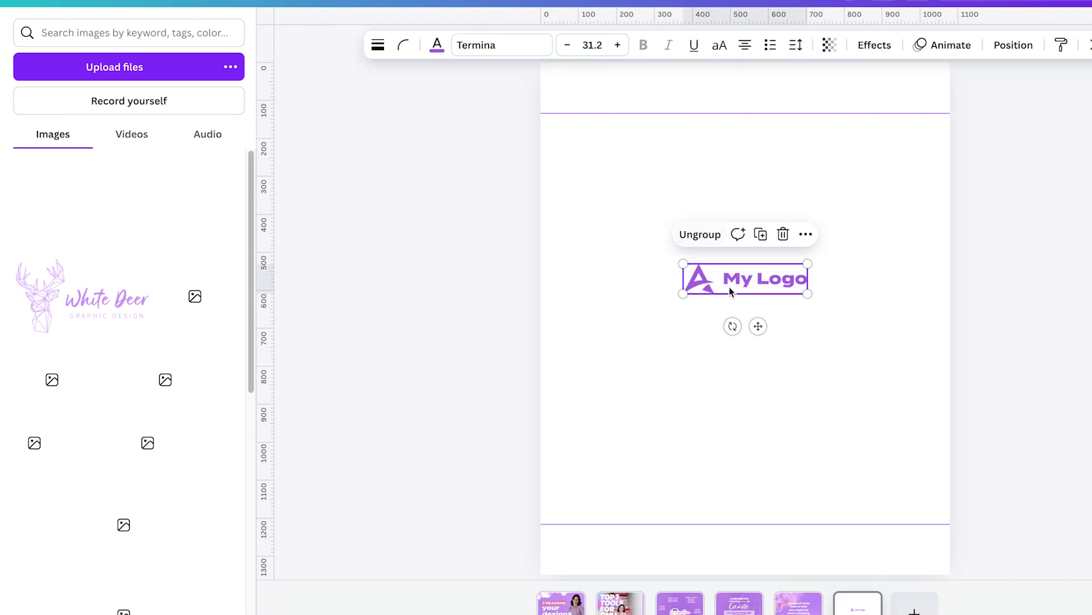
pyautogui.rightClick(732, 329)
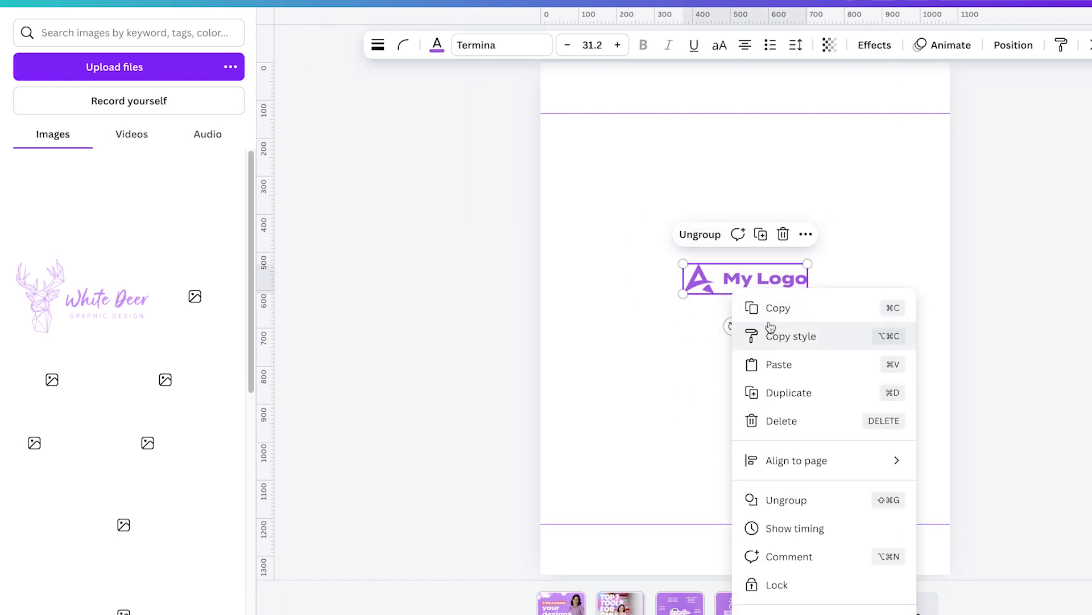
pyautogui.click(740, 308)
# - Paste the logo group onto page 1 as a test, move it top-left, then delete it
pyautogui.click(561, 602)
pyautogui.hotkey('ctrl', 'v')
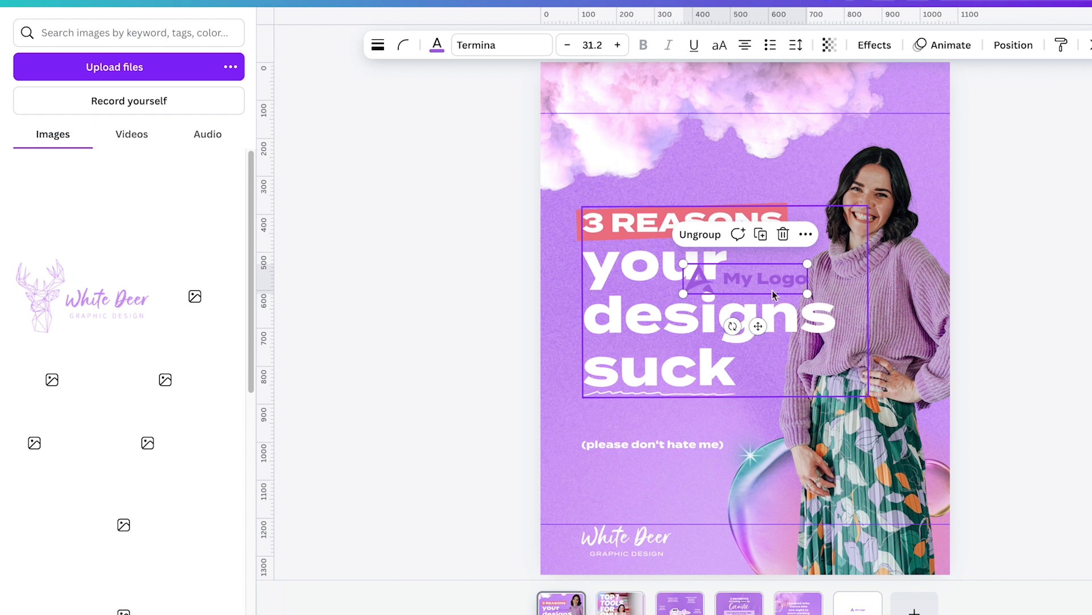
pyautogui.moveTo(772, 285); pyautogui.dragTo(680, 111)
pyautogui.click(687, 109)
pyautogui.click(665, 103)
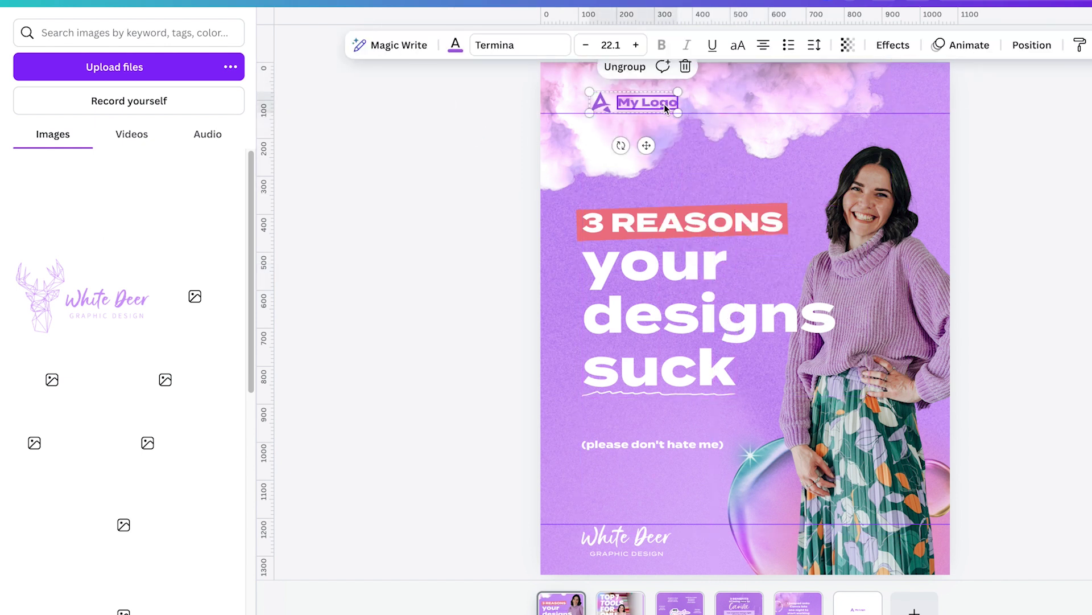
pyautogui.press('Delete')
pyautogui.press('Delete')
# - Download the grouped My Logo alone as an SVG with a transparent background
pyautogui.click(858, 604)
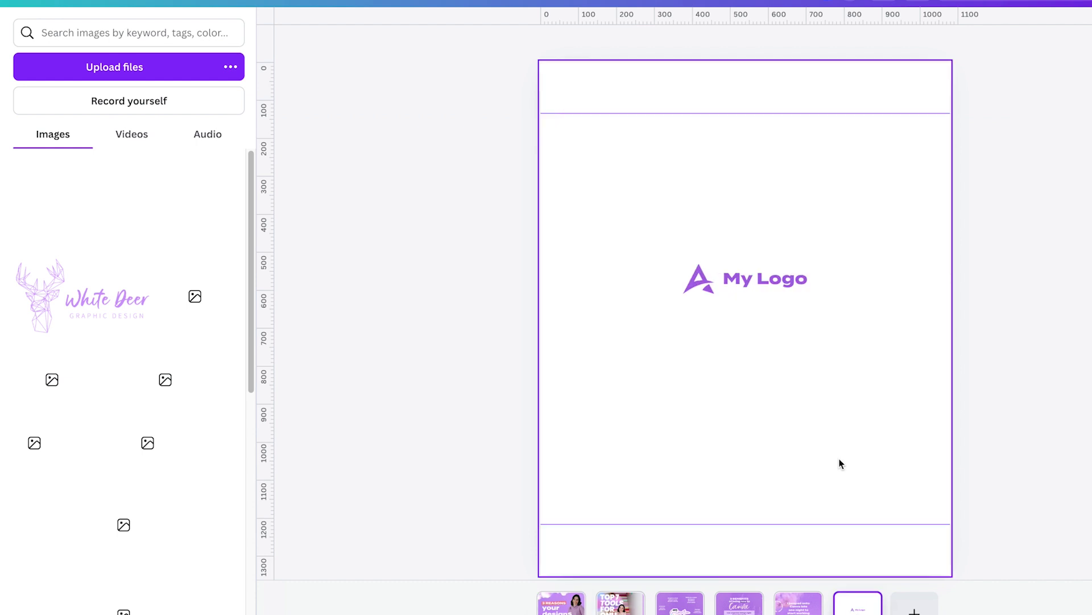
pyautogui.click(757, 283)
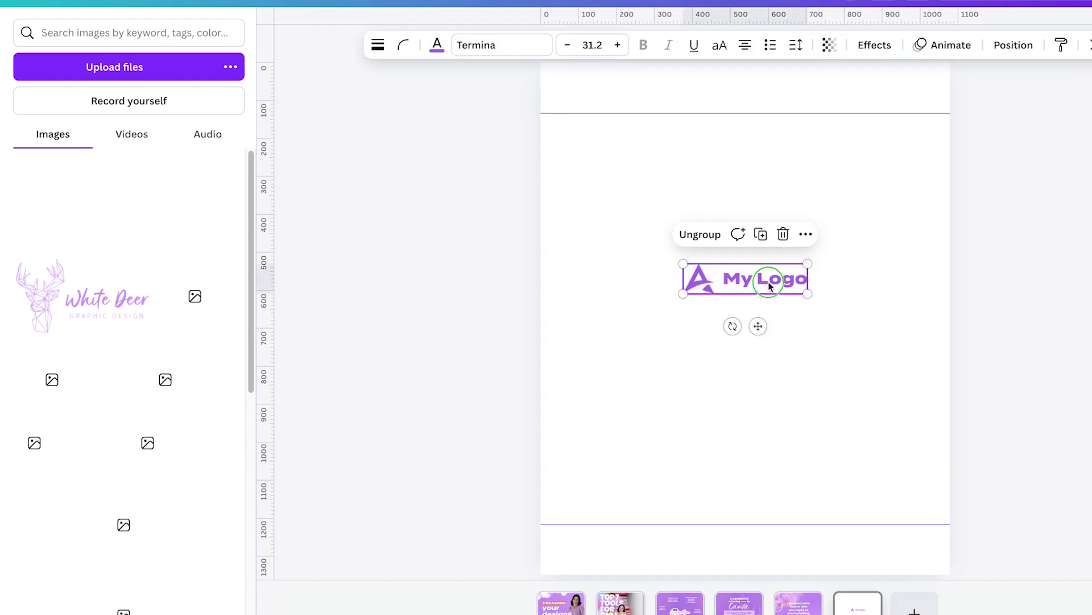
pyautogui.rightClick(768, 282)
pyautogui.click(808, 603)
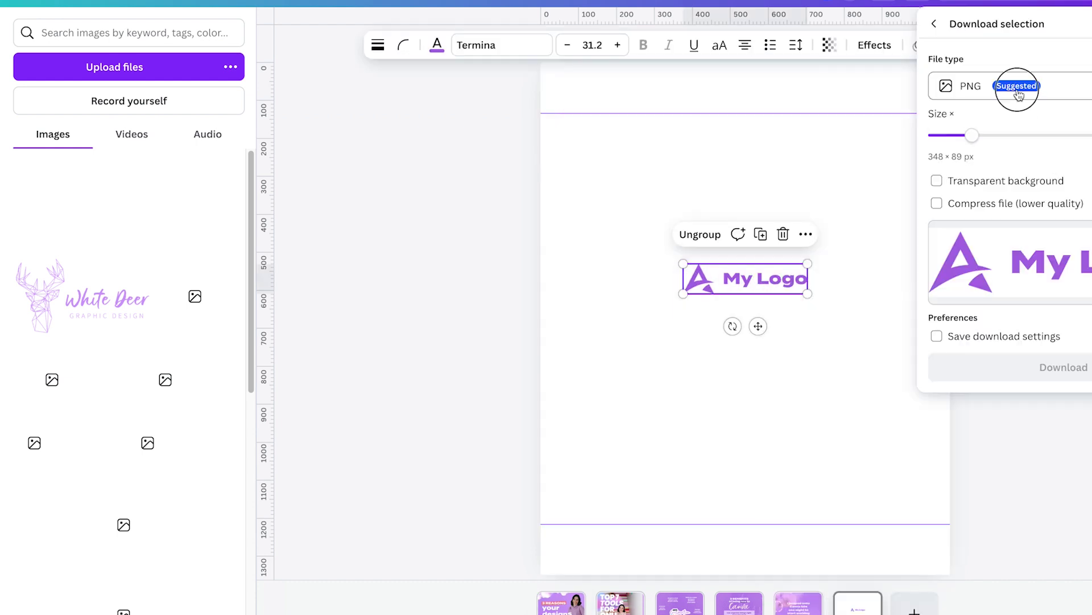
pyautogui.click(1019, 93)
pyautogui.click(1019, 310)
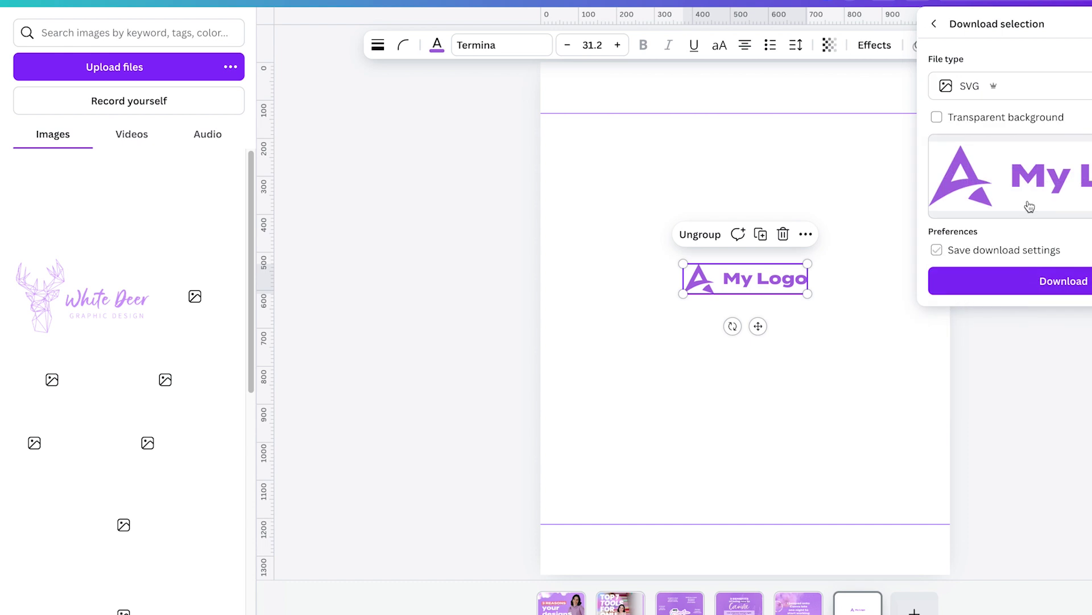
pyautogui.click(937, 117)
pyautogui.click(1081, 308)
# - Upload the downloaded SVG logo to Canva and return to page 3
pyautogui.moveTo(984, 8); pyautogui.dragTo(102, 235)
pyautogui.click(495, 498)
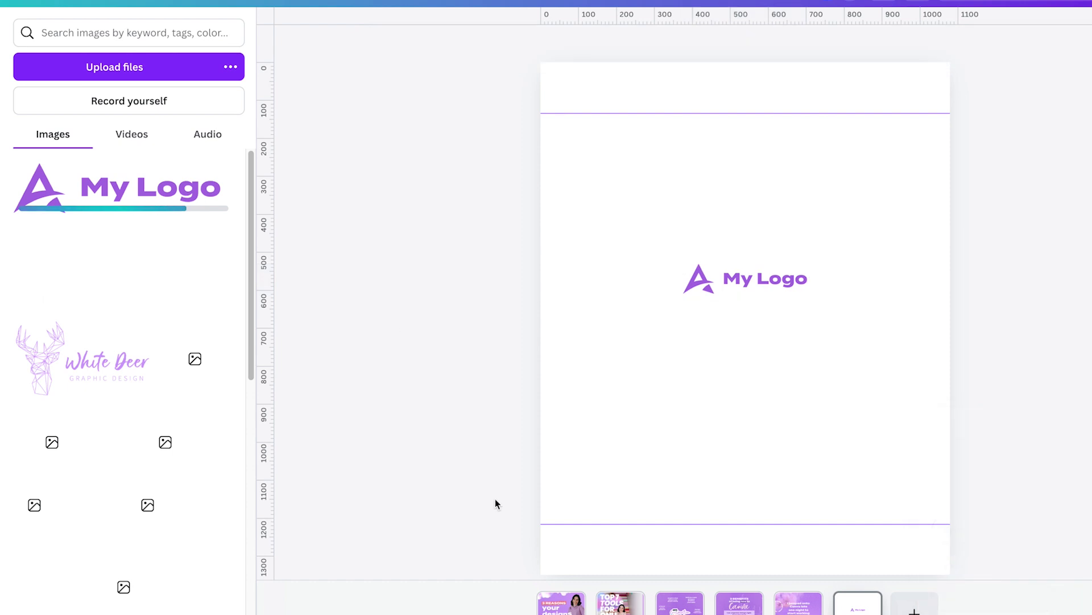
pyautogui.click(680, 602)
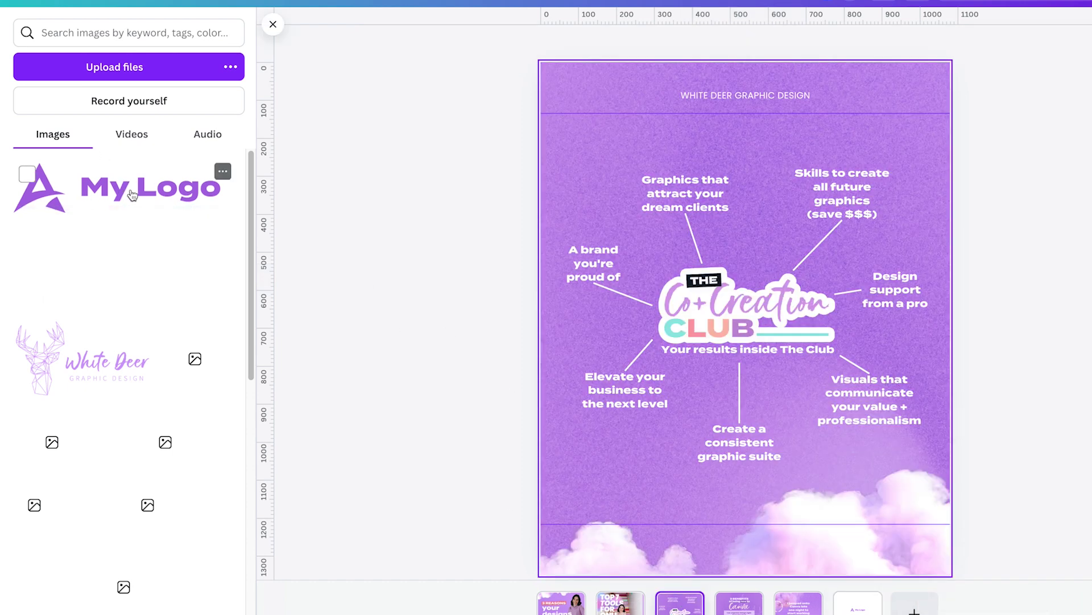
# - Add the uploaded My Logo to page 3 and recolour it white
pyautogui.click(99, 189)
pyautogui.moveTo(746, 318); pyautogui.dragTo(661, 140)
pyautogui.click(586, 45)
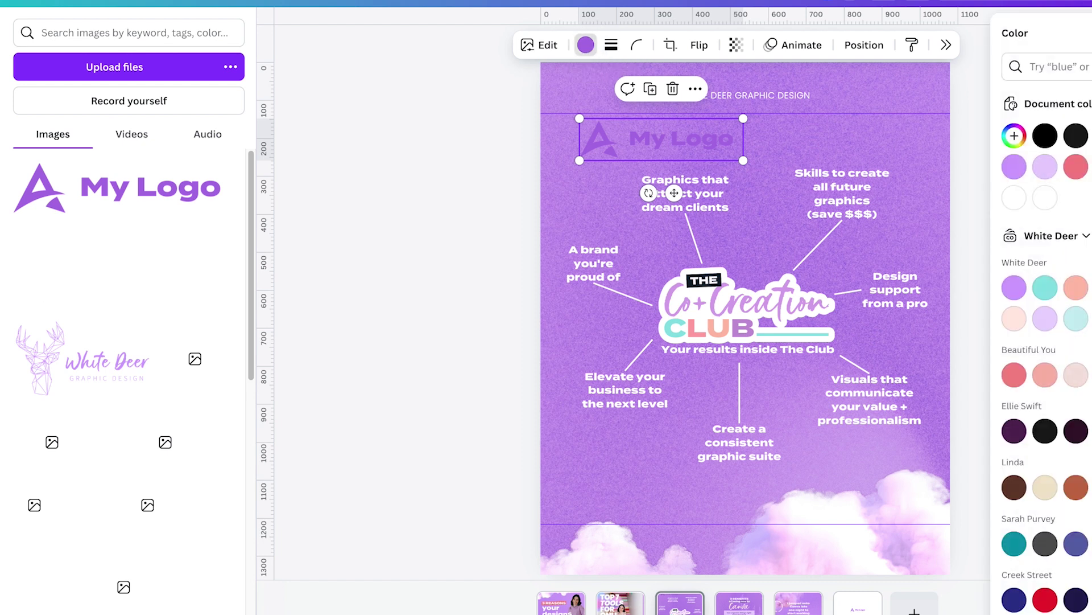
pyautogui.click(1014, 319)
pyautogui.click(1076, 166)
pyautogui.click(1014, 167)
pyautogui.click(1046, 287)
pyautogui.click(1045, 198)
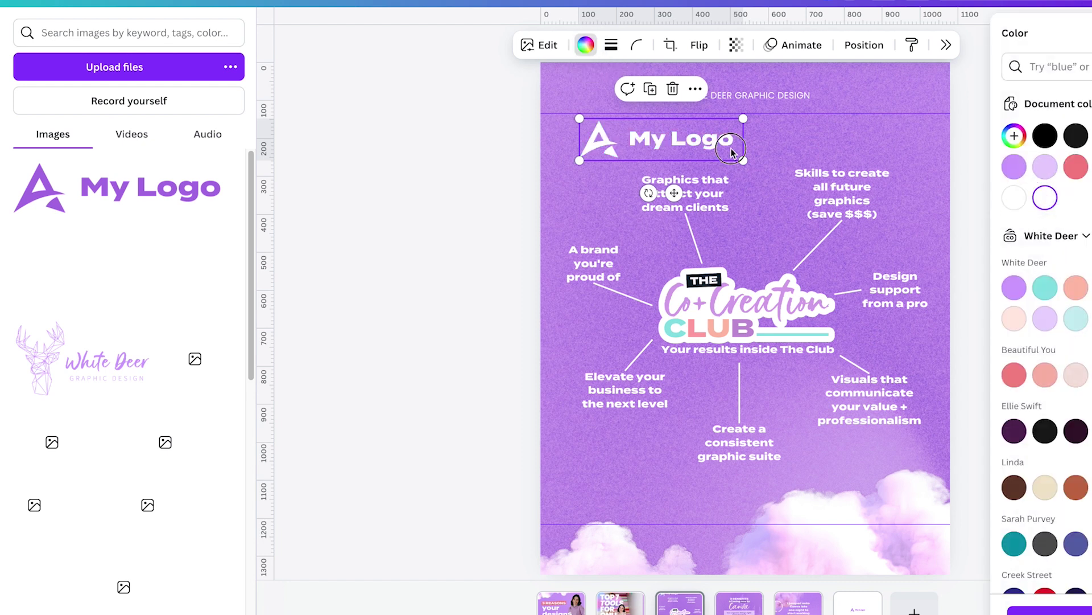
# - Delete the WHITE DEER GRAPHIC DESIGN text and place the white logo at the page top
pyautogui.moveTo(731, 141); pyautogui.dragTo(780, 107)
pyautogui.click(796, 97)
pyautogui.press('Delete')
pyautogui.scroll(10, 769, 96)
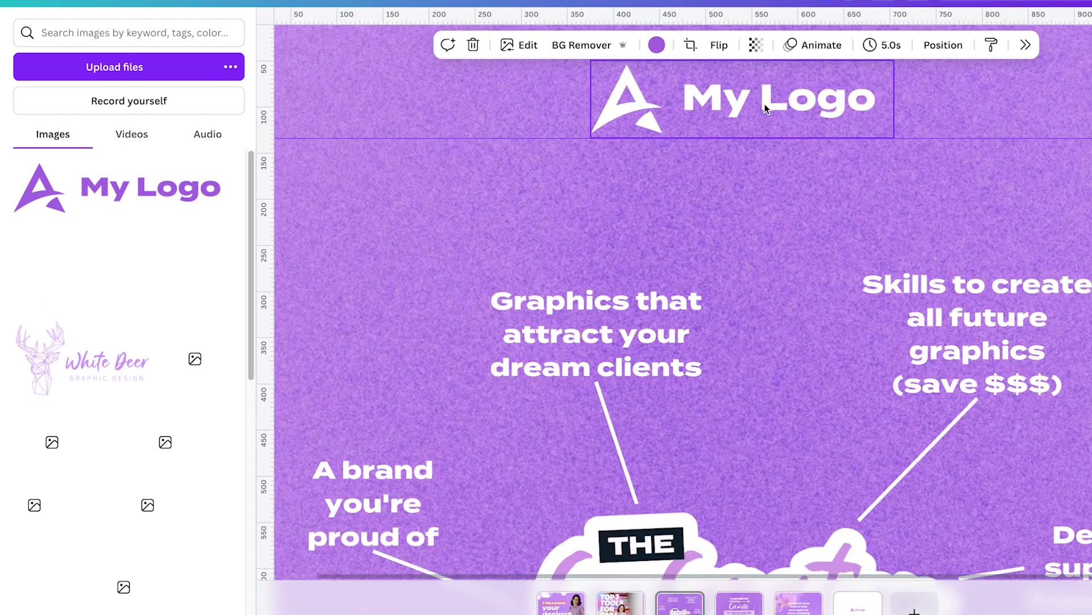
pyautogui.scroll(5, 759, 124)
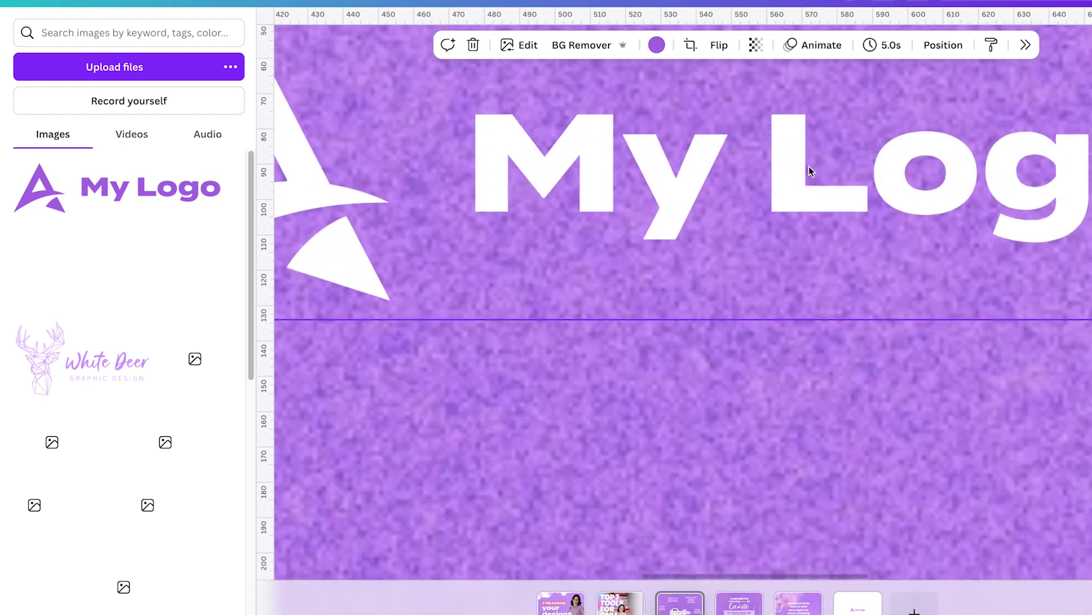
pyautogui.scroll(-10, 829, 211)
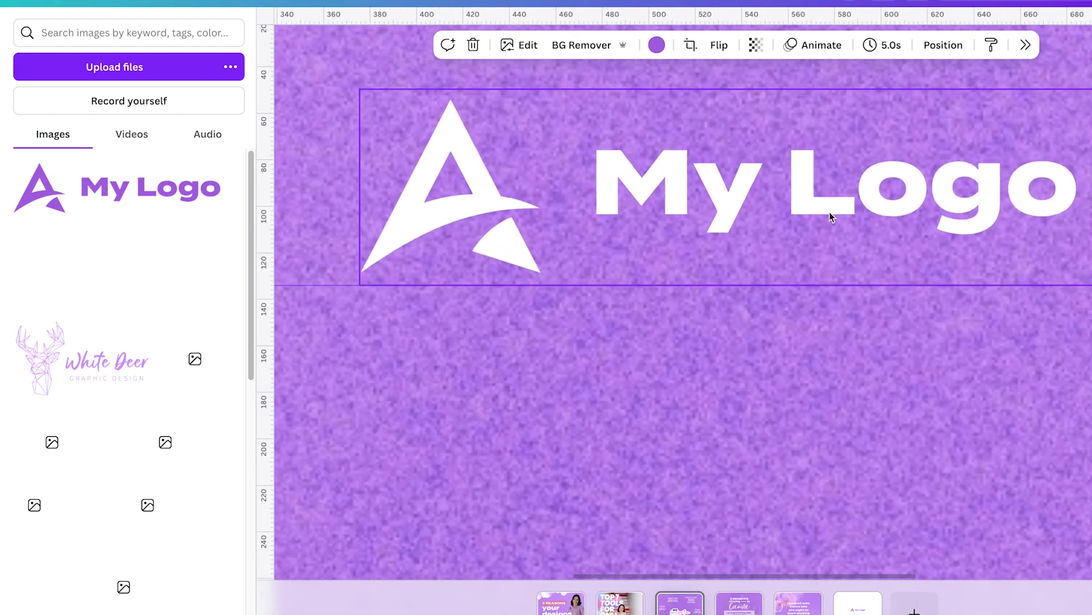
pyautogui.scroll(-10, 829, 212)
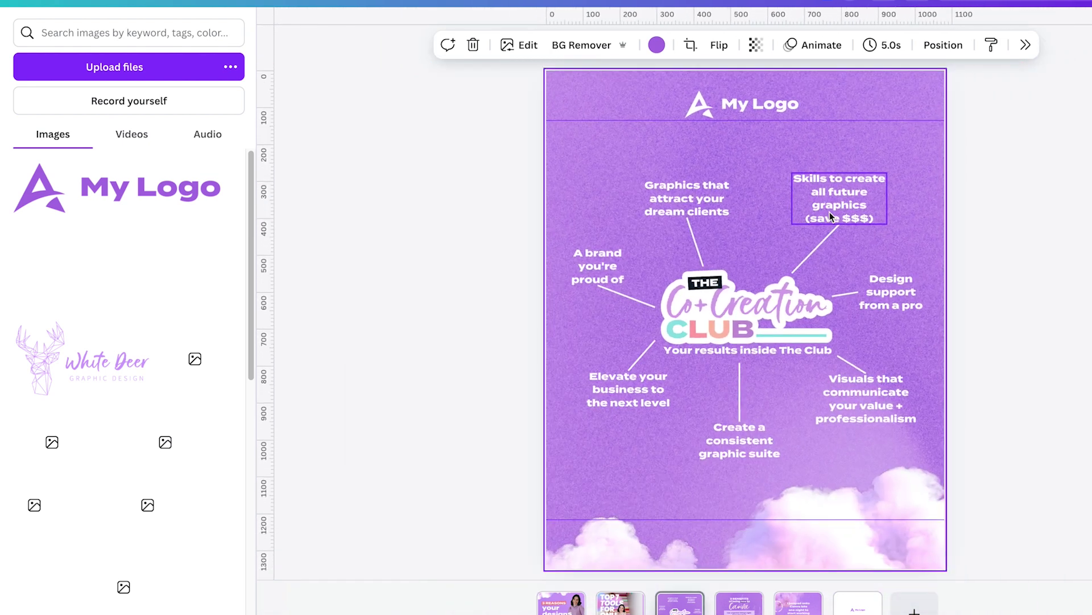
# - Deselect everything by clicking an empty area of the canvas
pyautogui.click(1022, 222)
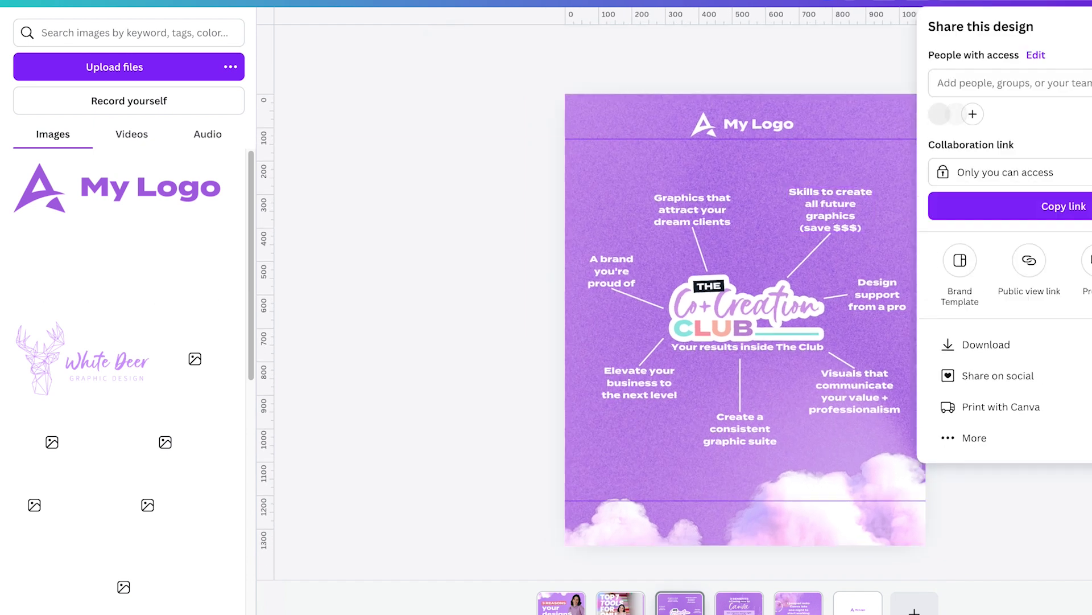